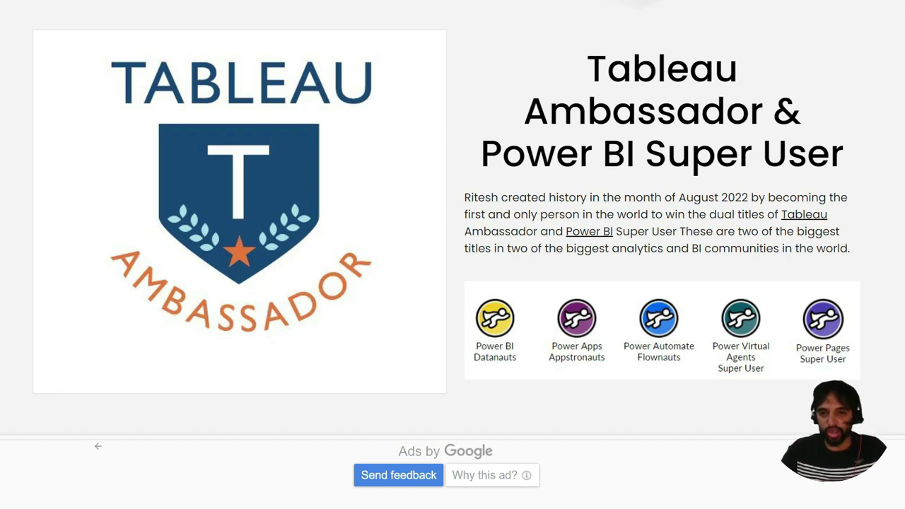
- Scroll up on the Superstore report's Detail page to bring the orders table into view
scroll(452, 212, "up", 1)
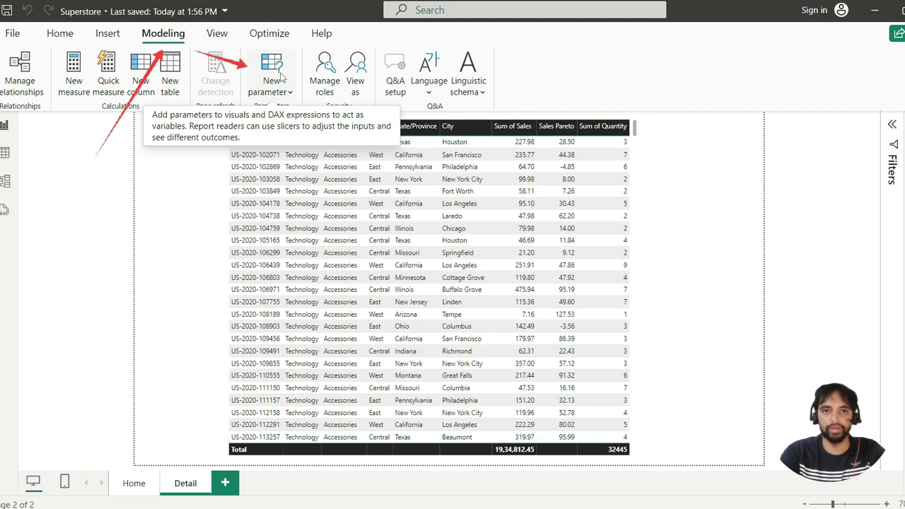
- Create fields parameter 'Column Security Tablea' with Orders' Category, Region and Sub-Category, plus a slicer
left_click(281, 77)
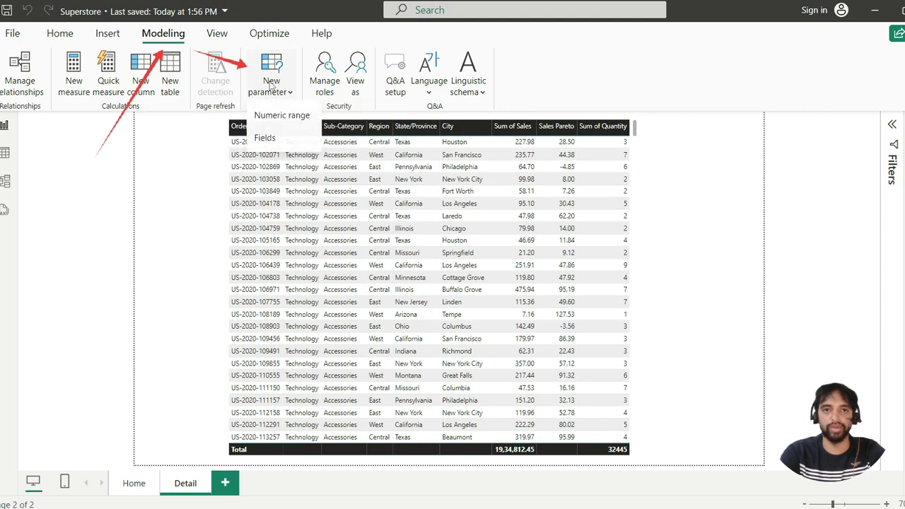
left_click(275, 139)
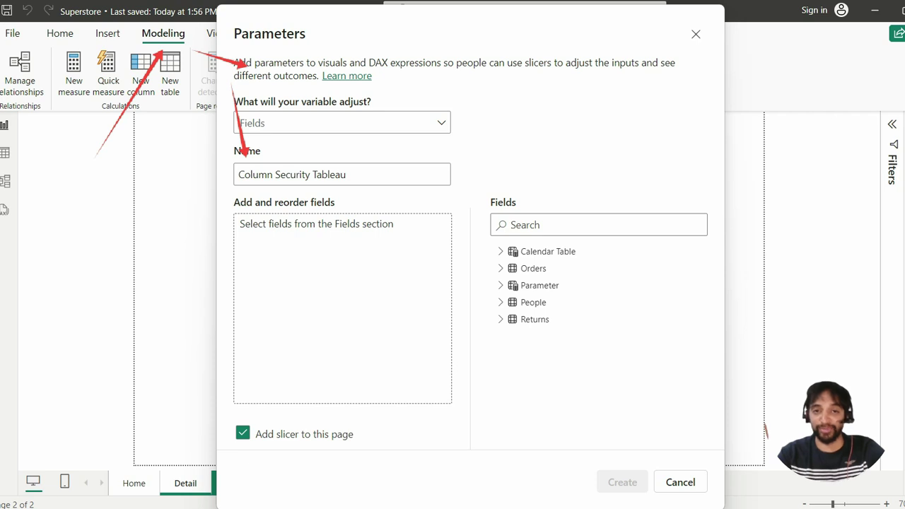
key("BackSpace")
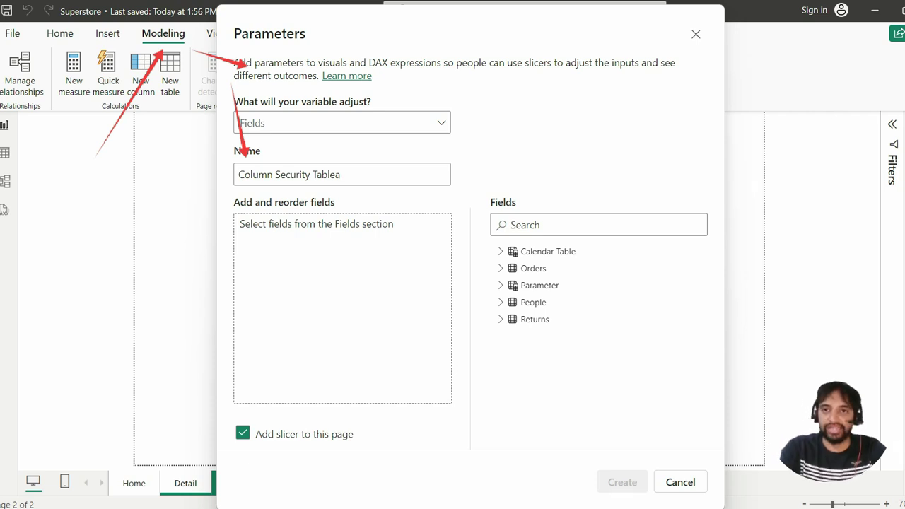
left_click(501, 269)
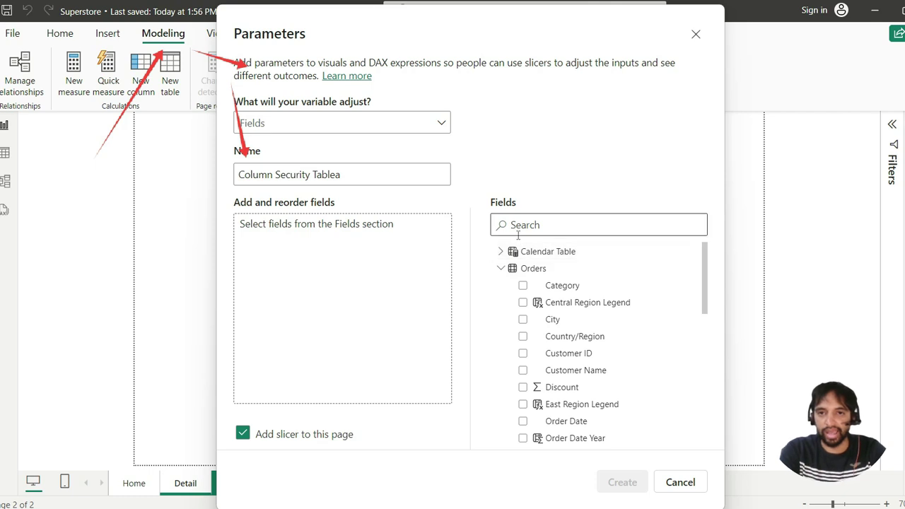
left_click(523, 287)
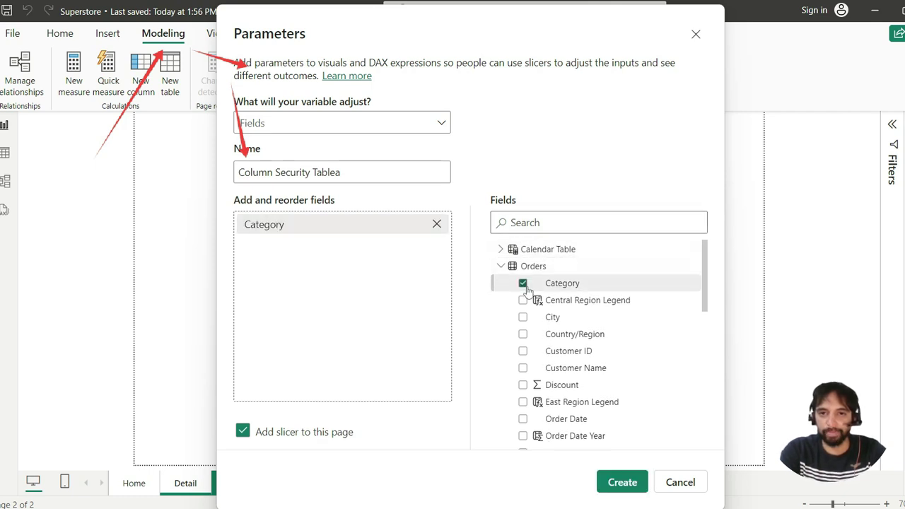
left_click(530, 223)
type("reg")
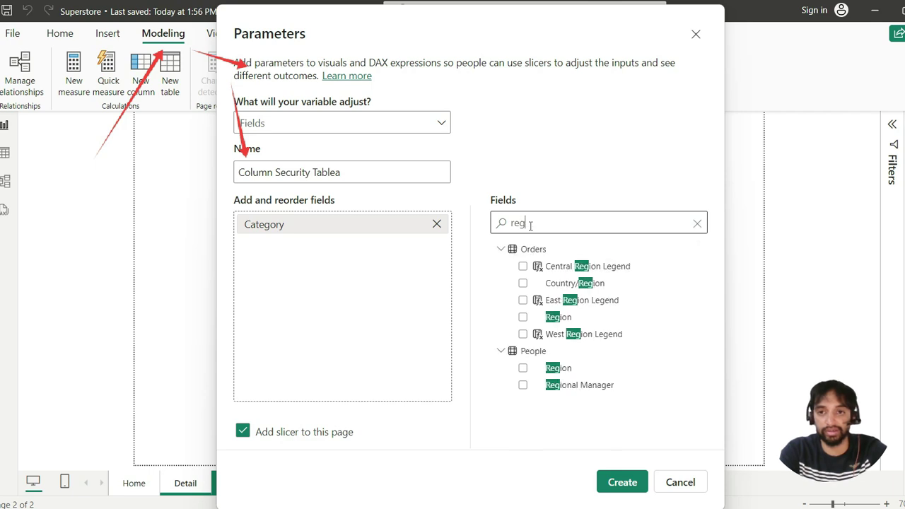
left_click(522, 317)
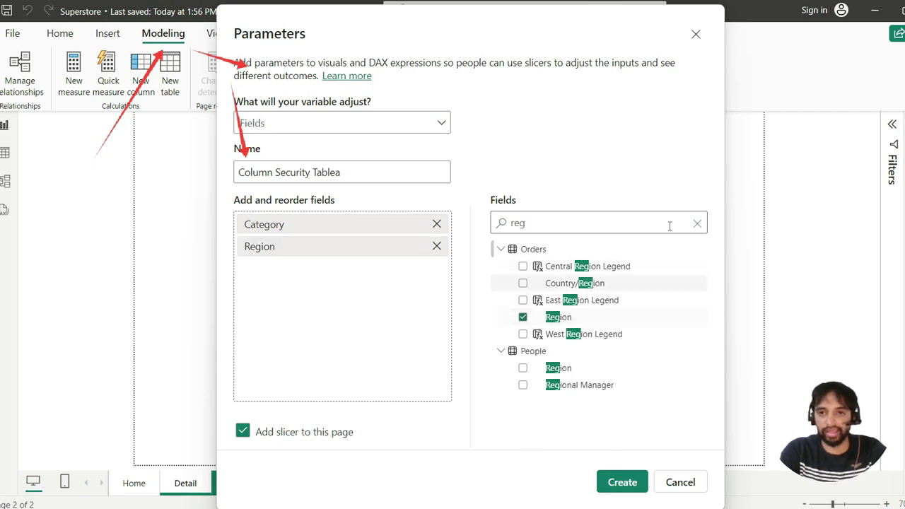
left_click(697, 223)
type("sub")
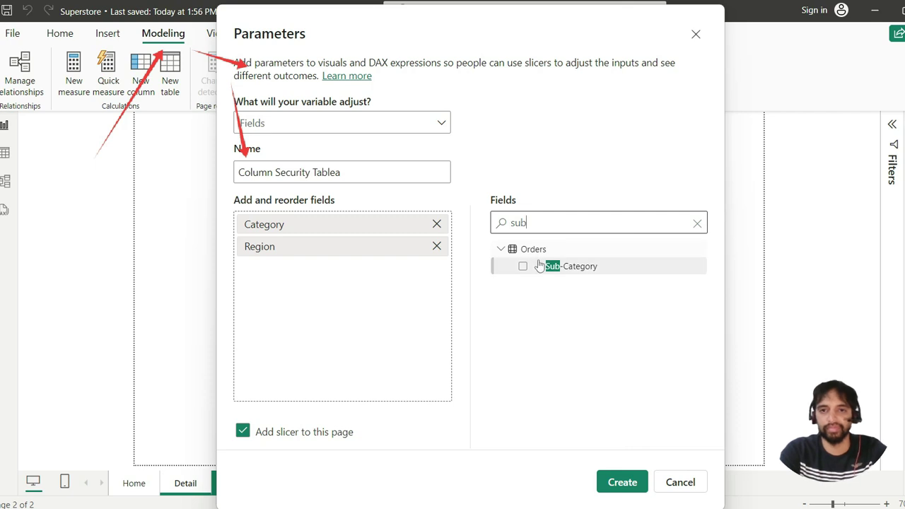
left_click(523, 266)
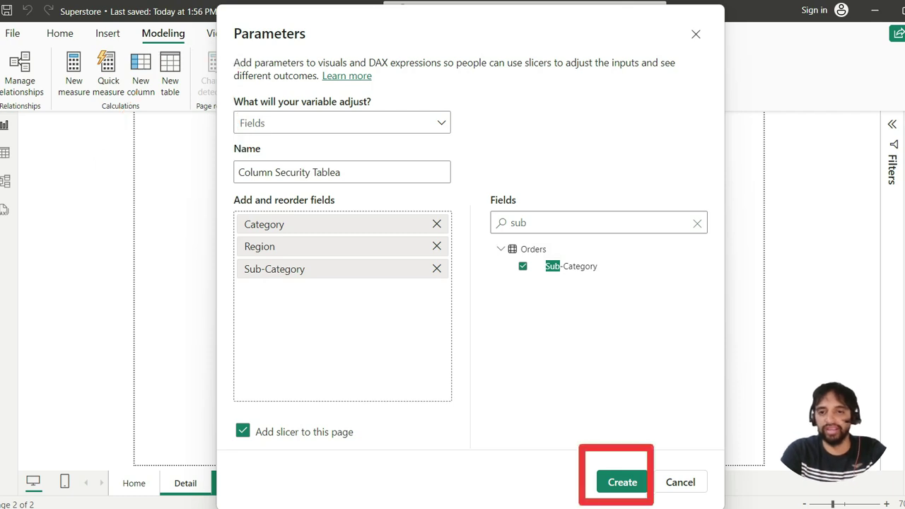
left_click(621, 481)
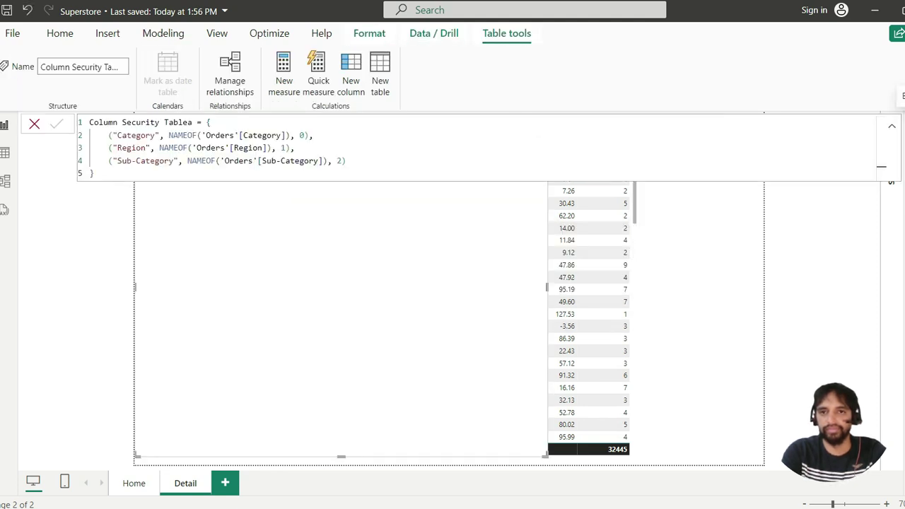
- Select the Column Security table, drag its slicer down over the orders table, and tick Sub-Category
left_click(891, 126)
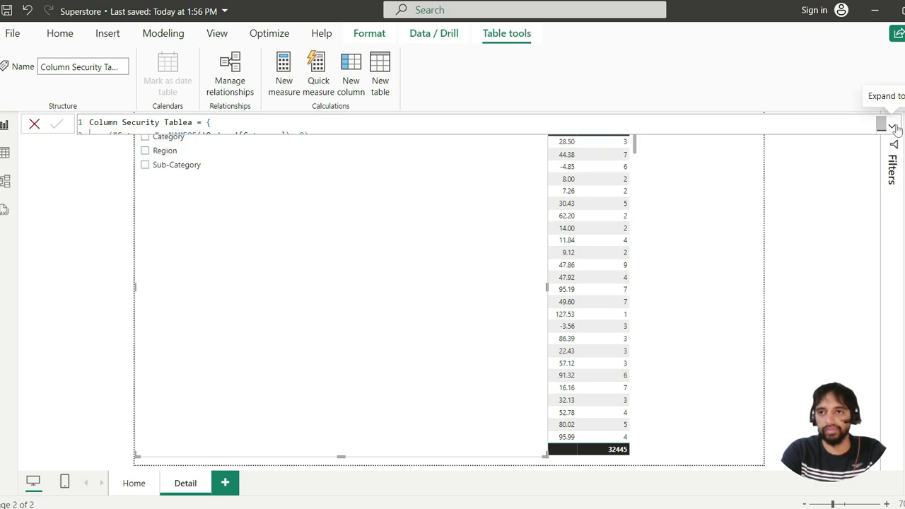
left_click(893, 126)
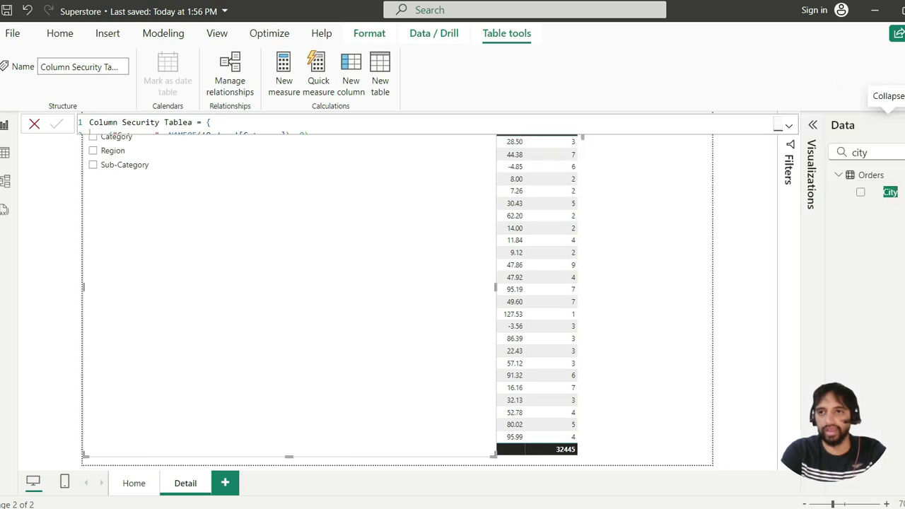
left_click(899, 152)
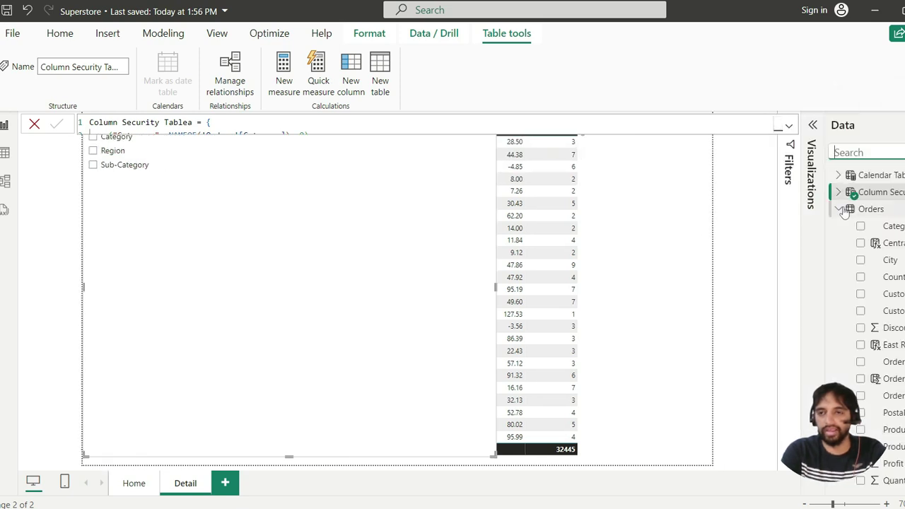
left_click(872, 192)
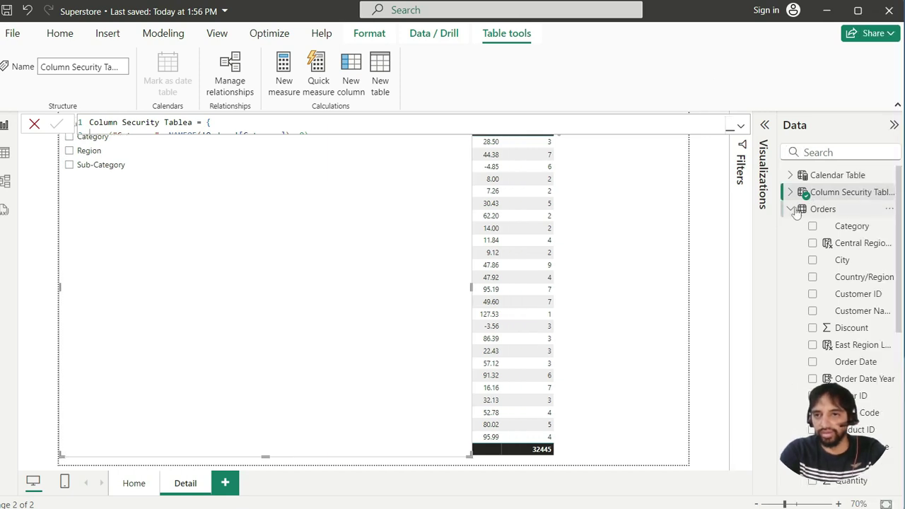
left_click(791, 209)
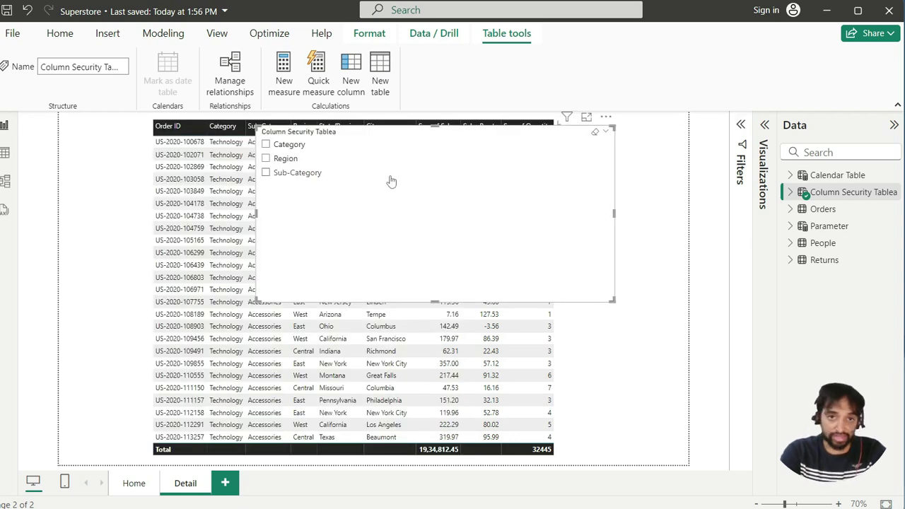
left_click_drag(390, 182, 409, 227)
left_click(314, 304)
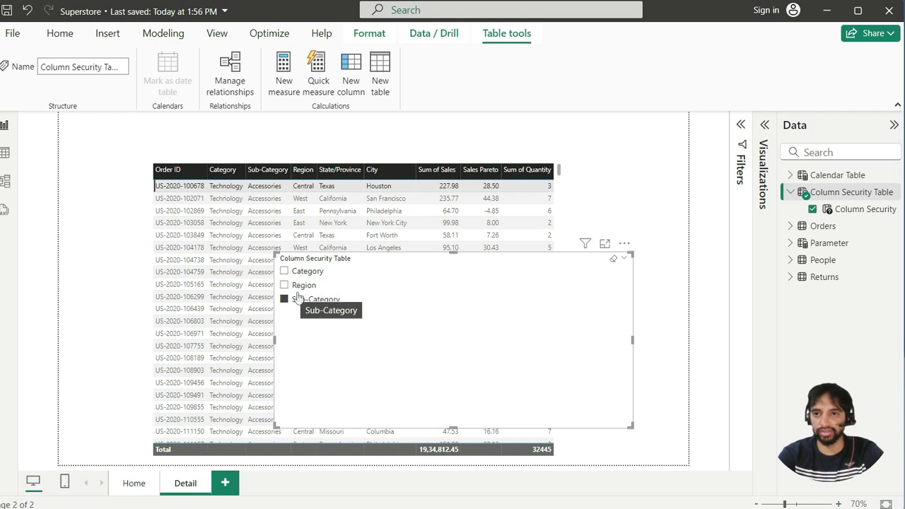
- In the parameter DAX, set Region's order to 2 and Sub-Category's to 1
left_click(836, 197)
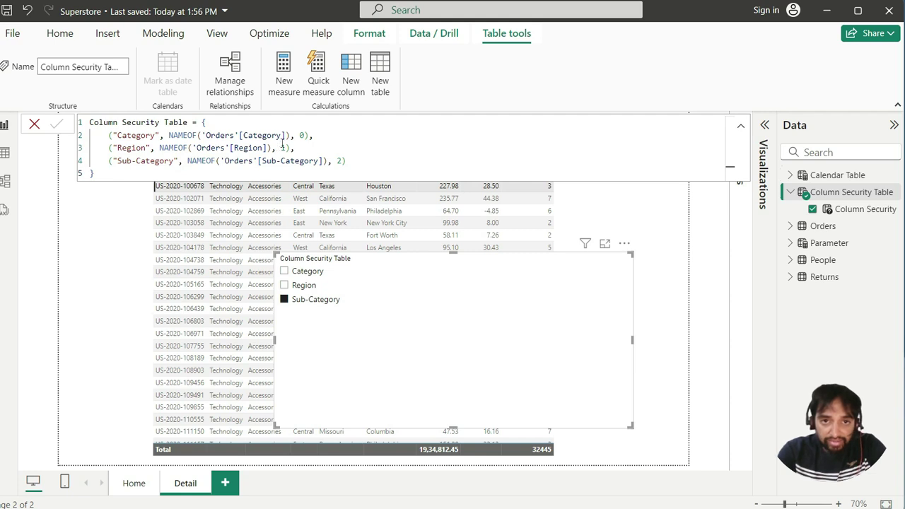
double_click(285, 148)
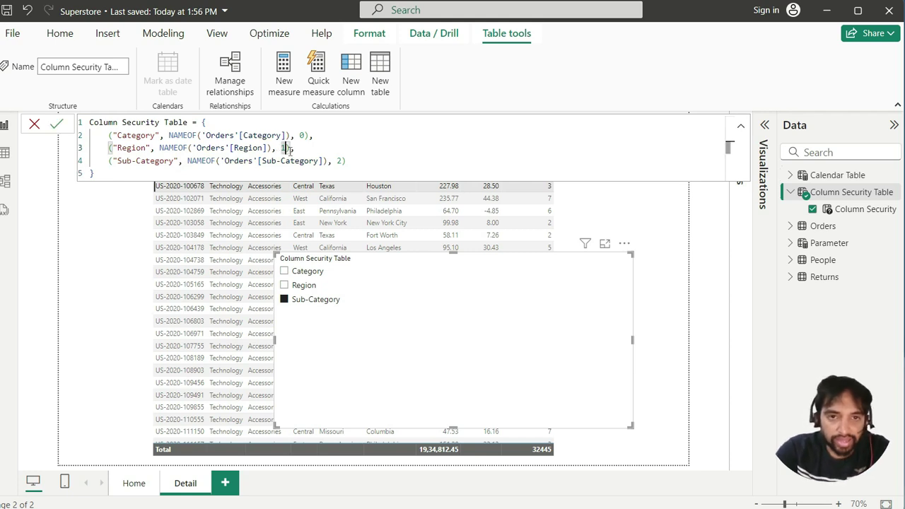
type("2")
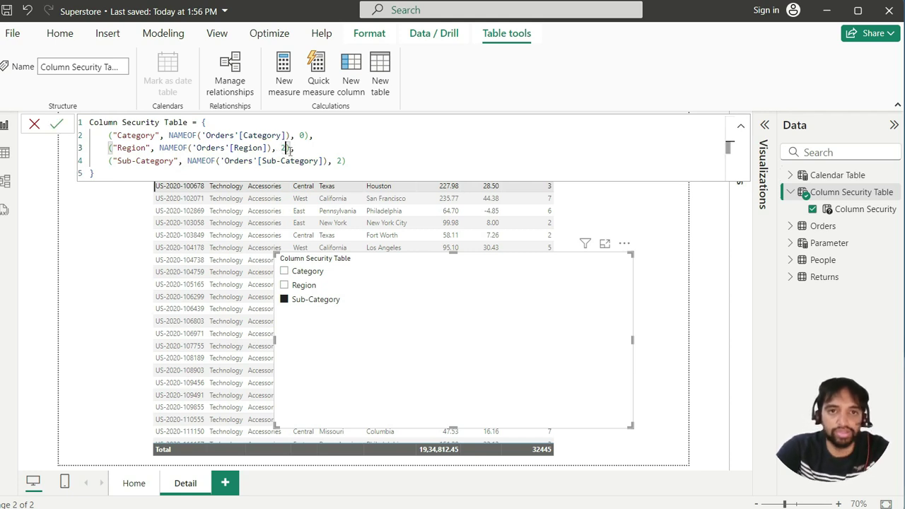
double_click(342, 164)
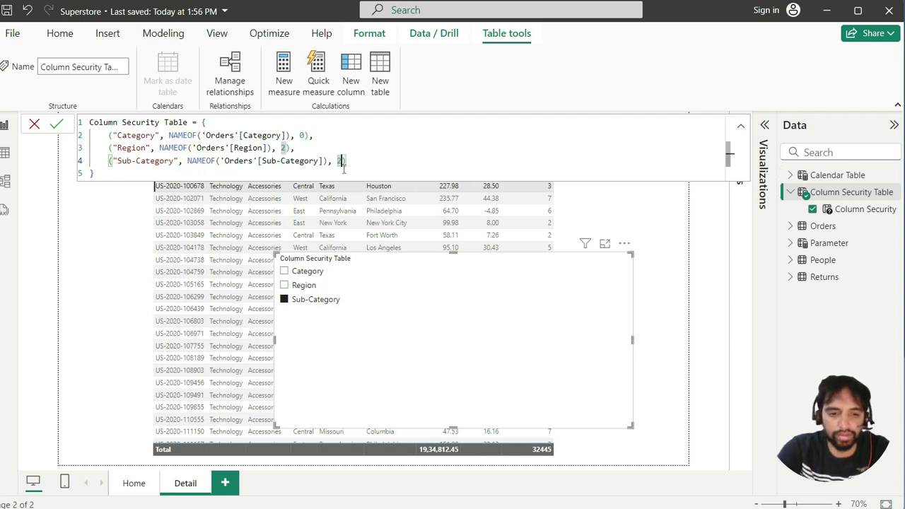
type("1")
key("Return")
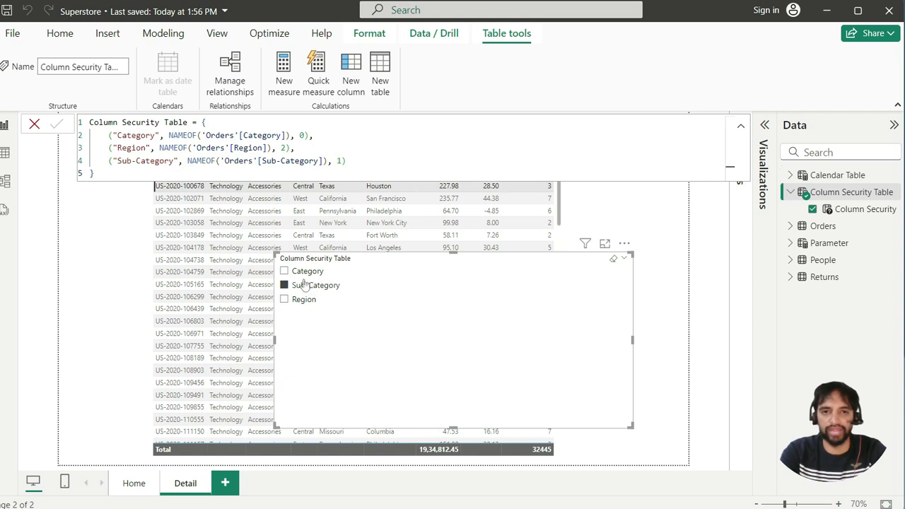
- Untick Sub-Category in the slicer and collapse the formula bar to one line
left_click(763, 124)
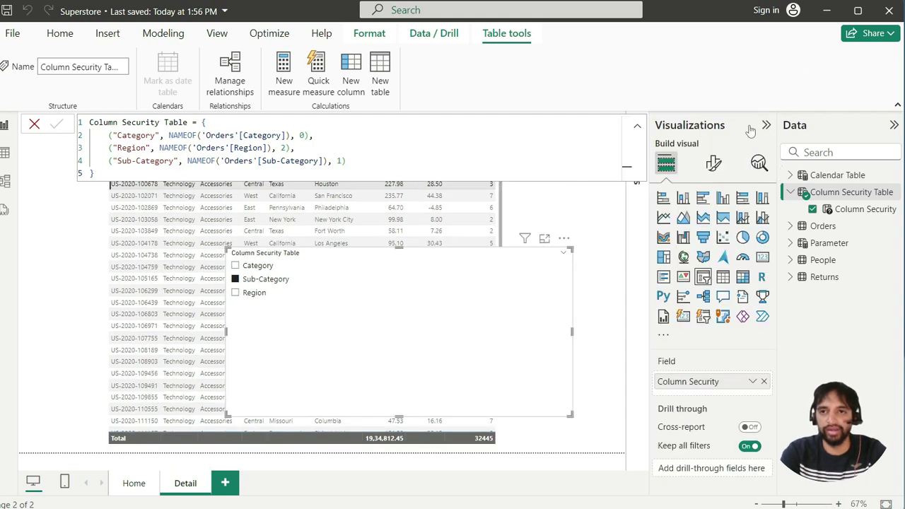
left_click(765, 127)
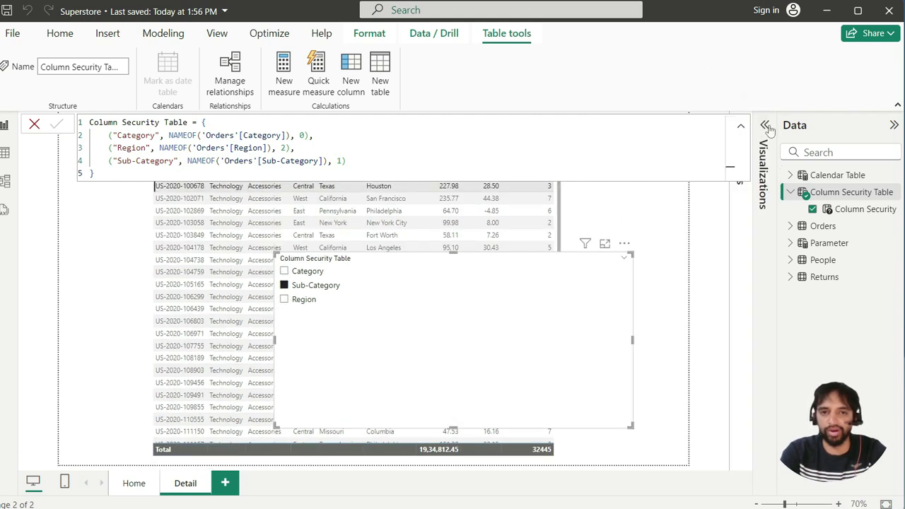
left_click(286, 287)
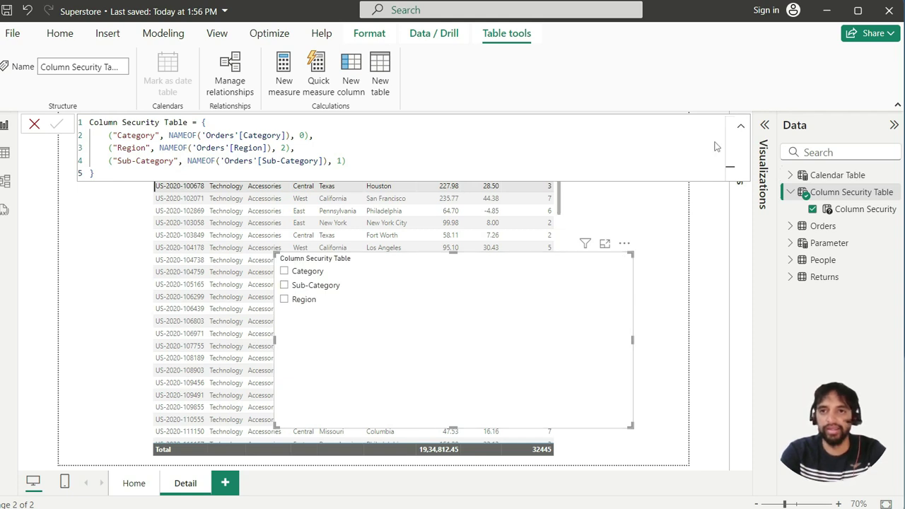
left_click(740, 127)
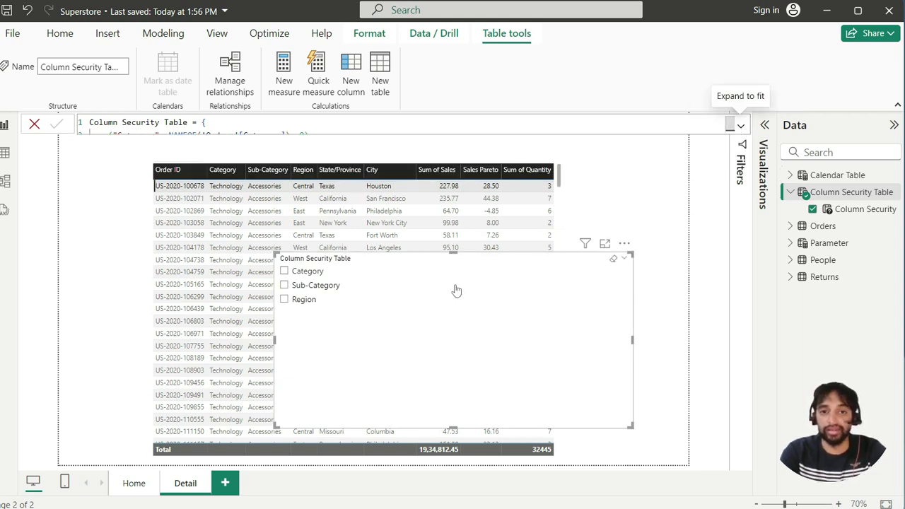
- Undo the accidental slicer move, keeping the Column Security slicer over the table
left_click_drag(433, 299, 452, 273)
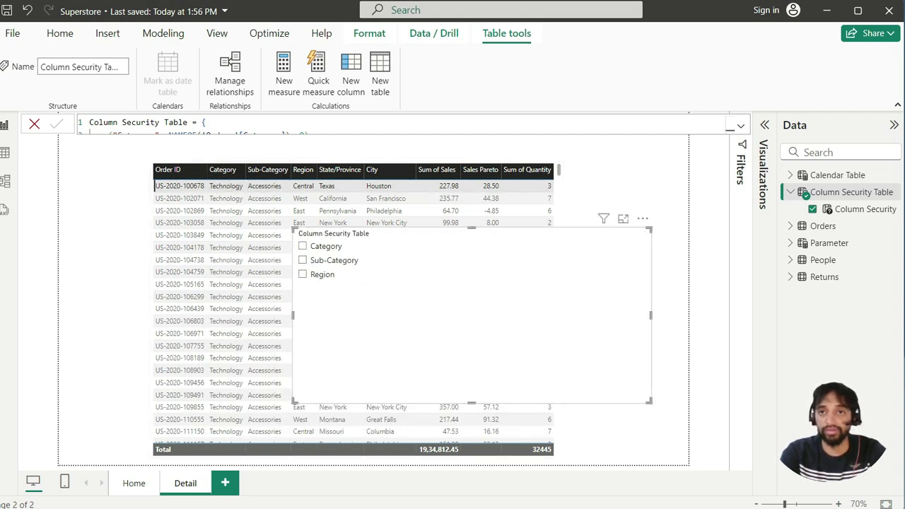
key("ctrl+z")
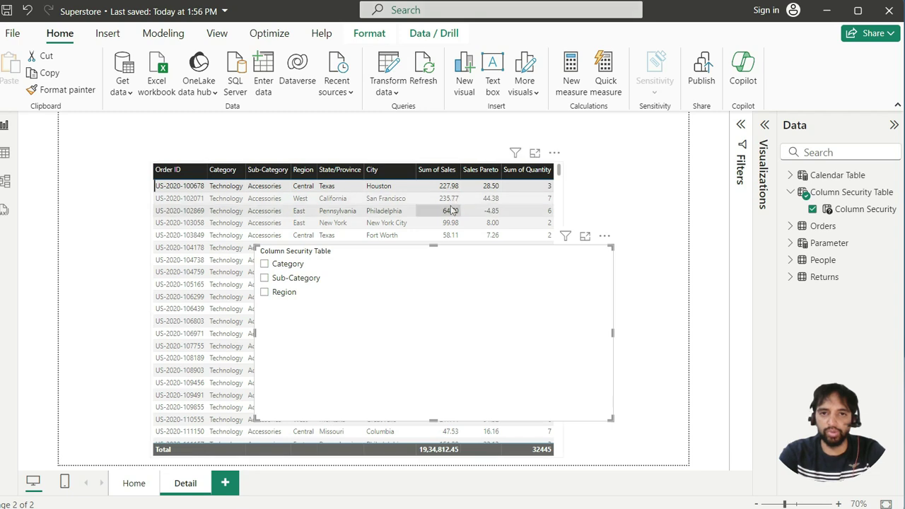
key("ctrl+z")
key("ctrl+z")
key("ctrl+z")
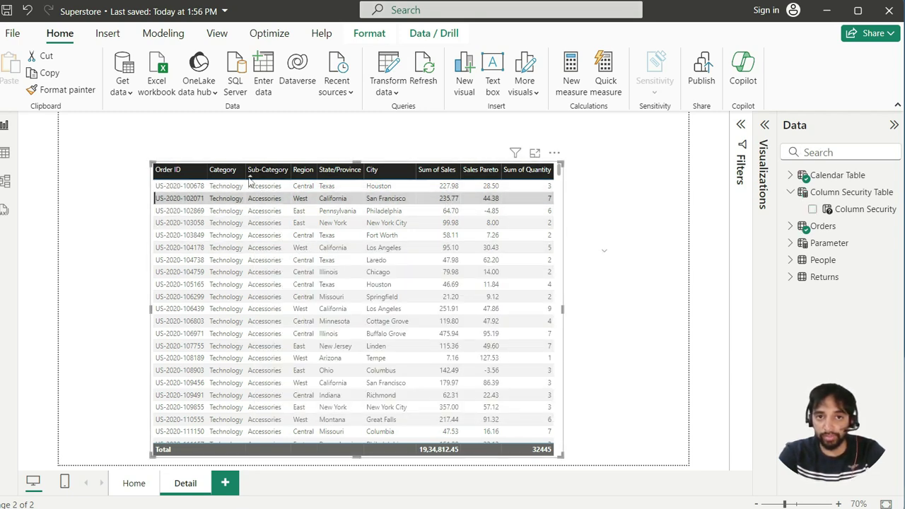
key("ctrl+z")
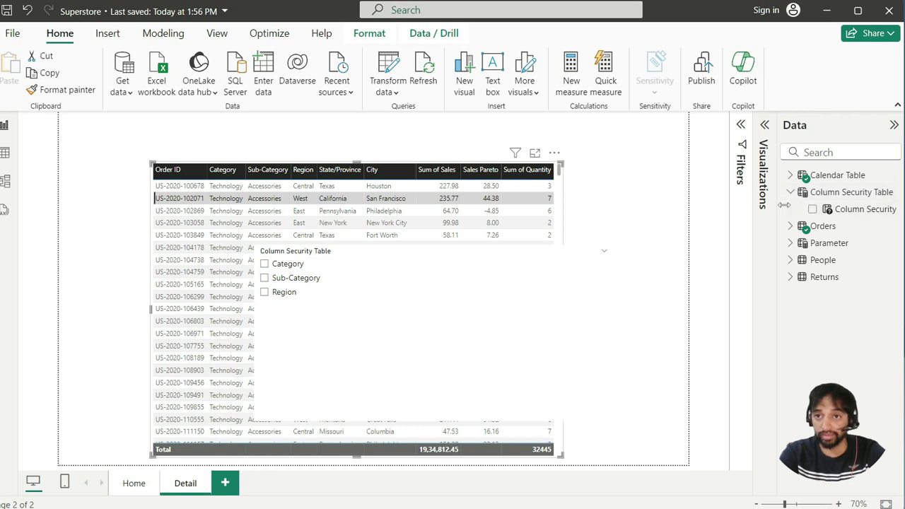
- Untick Sub-Category, Category and Region under Orders to drop them from the table
left_click(791, 226)
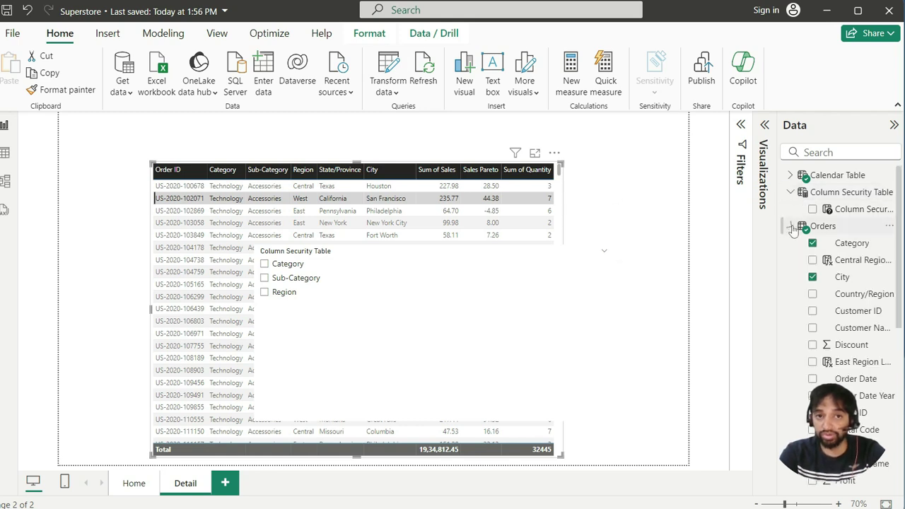
scroll(805, 405, "down", 1)
scroll(806, 405, "down", 2)
scroll(816, 345, "down", 6)
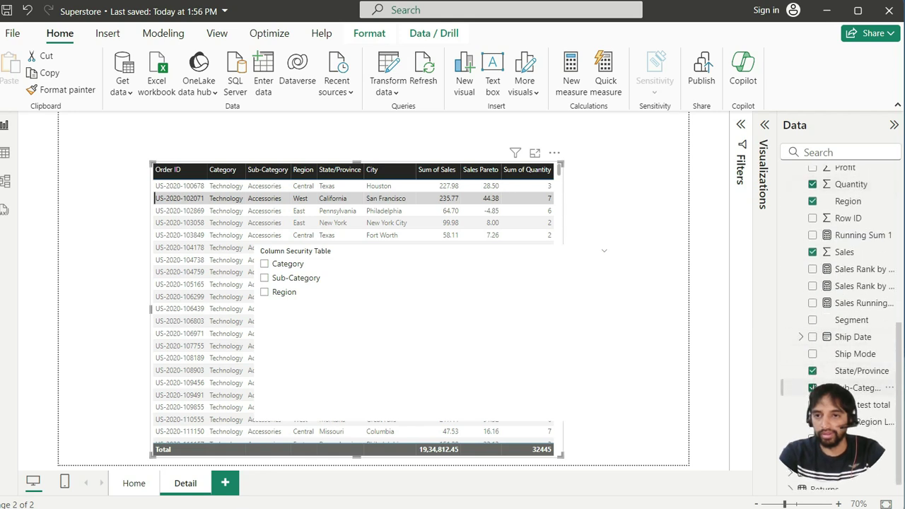
left_click(812, 388)
scroll(823, 294, "up", 8)
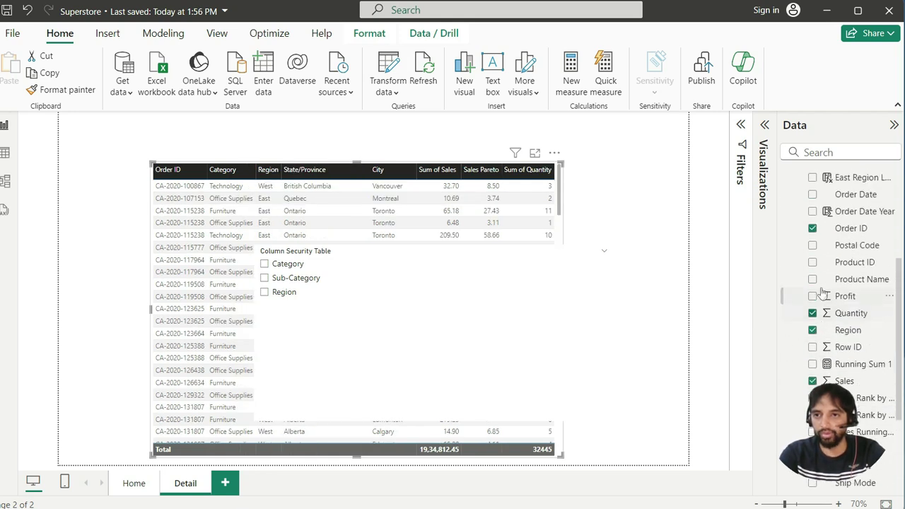
scroll(824, 294, "up", 2)
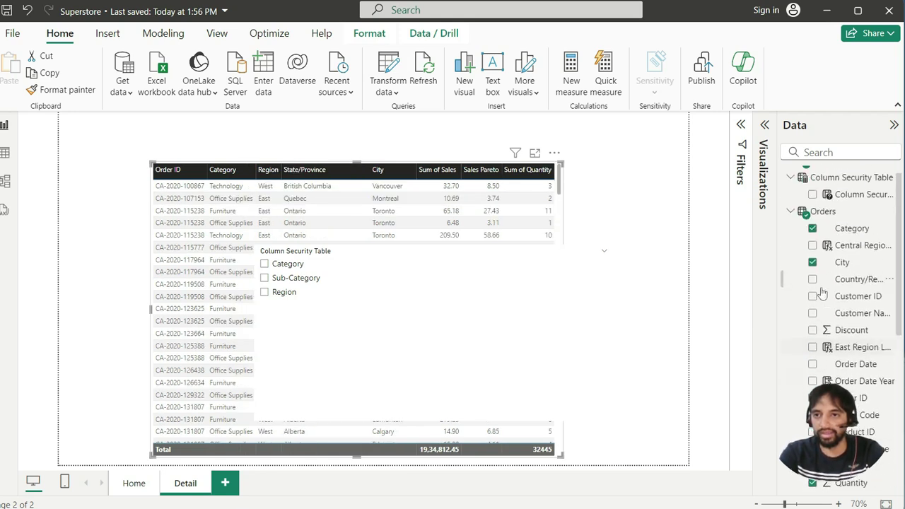
left_click(812, 229)
scroll(813, 282, "down", 10)
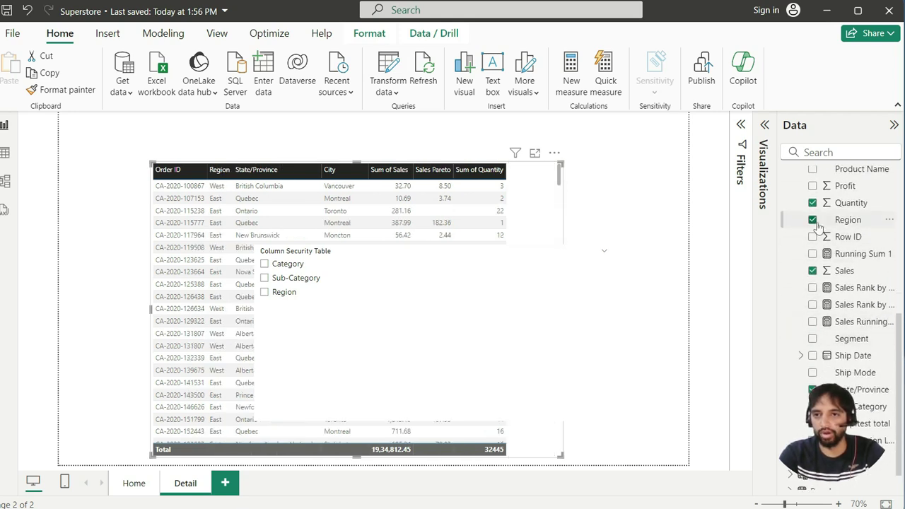
left_click(812, 220)
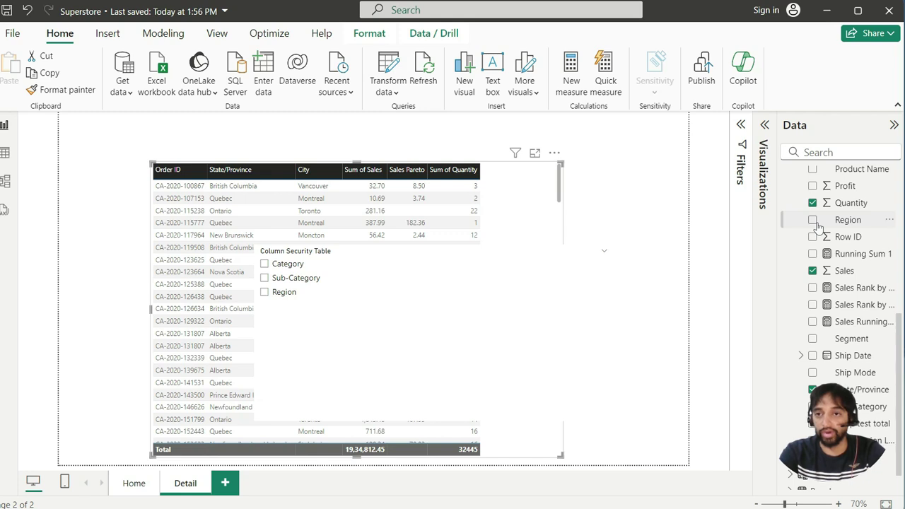
scroll(817, 225, "up", 10)
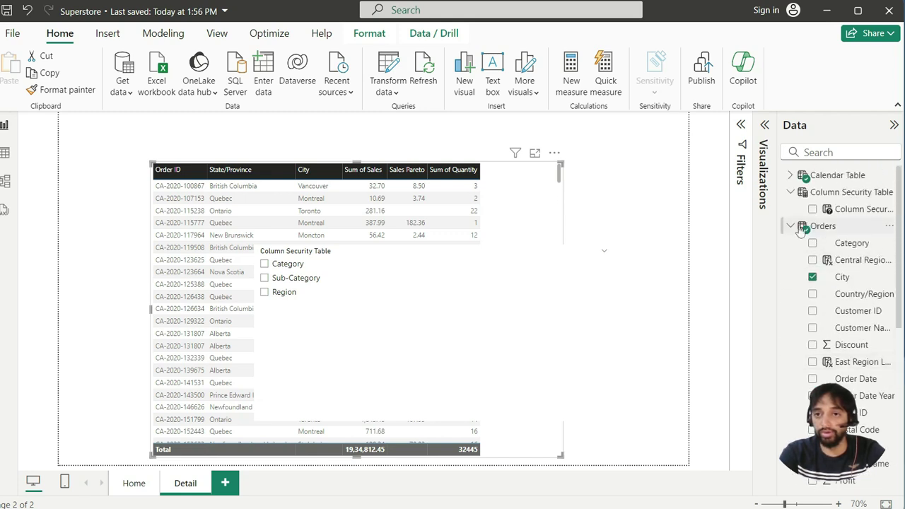
left_click(793, 227)
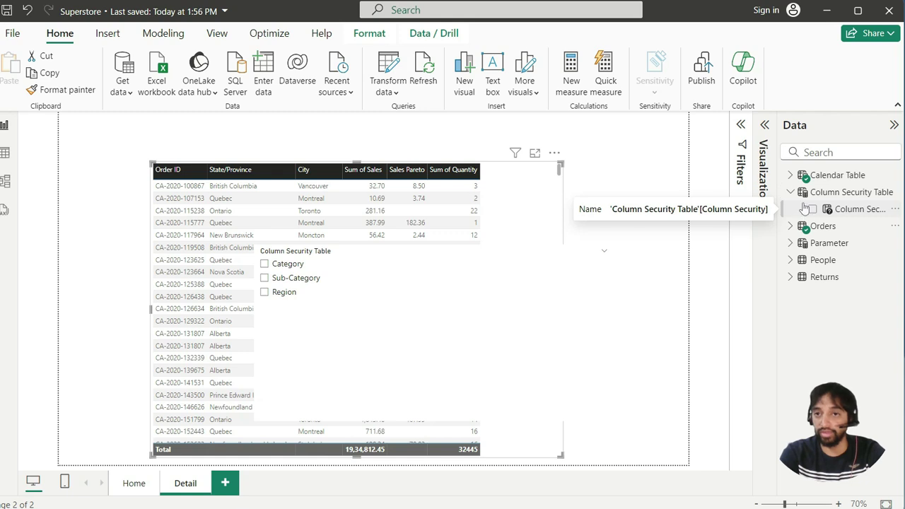
- Drag the Column Security field into the table's Columns well as its second field
left_click(765, 125)
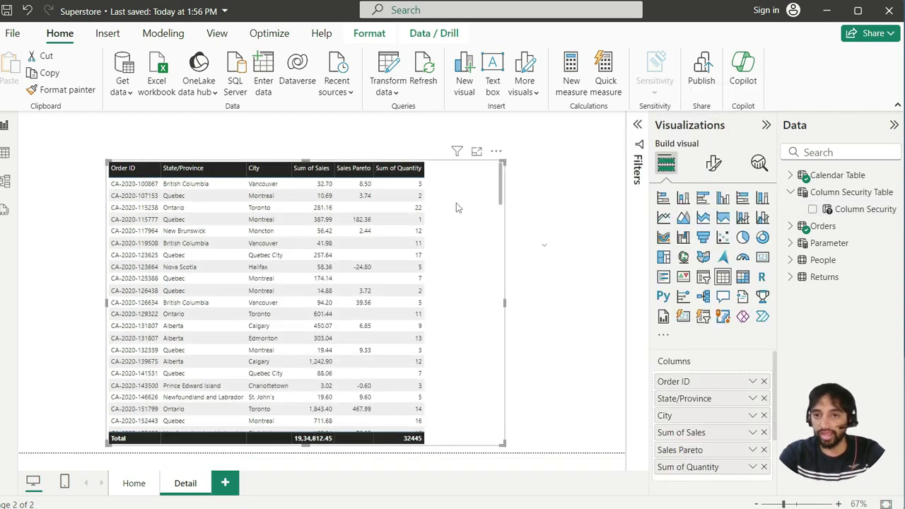
left_click_drag(850, 212, 717, 398)
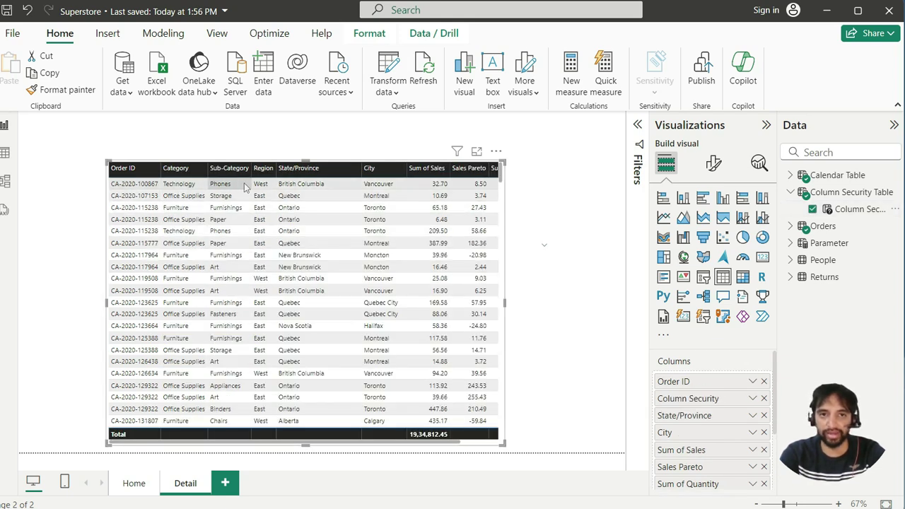
- Try Region, Sub-Category and Category in the slicer, confirming each shows only its column
mouse_move(240, 187)
left_click(226, 297)
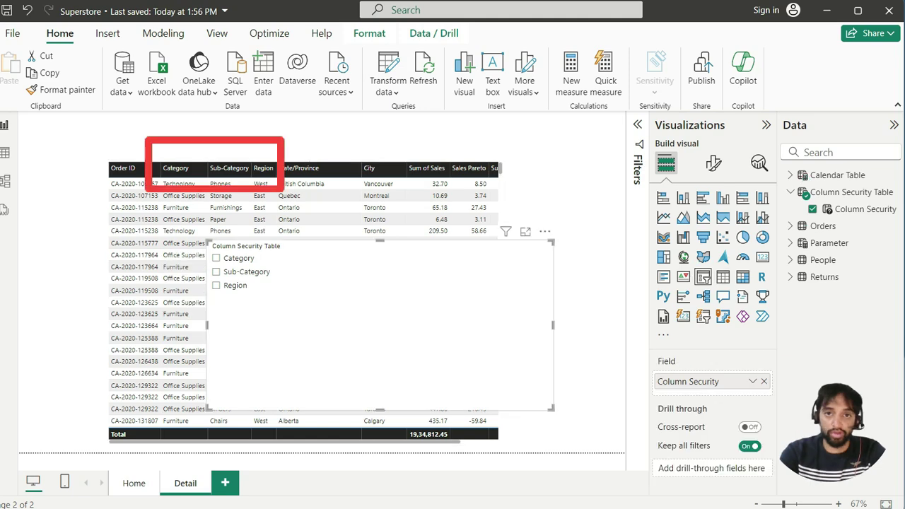
left_click(217, 285)
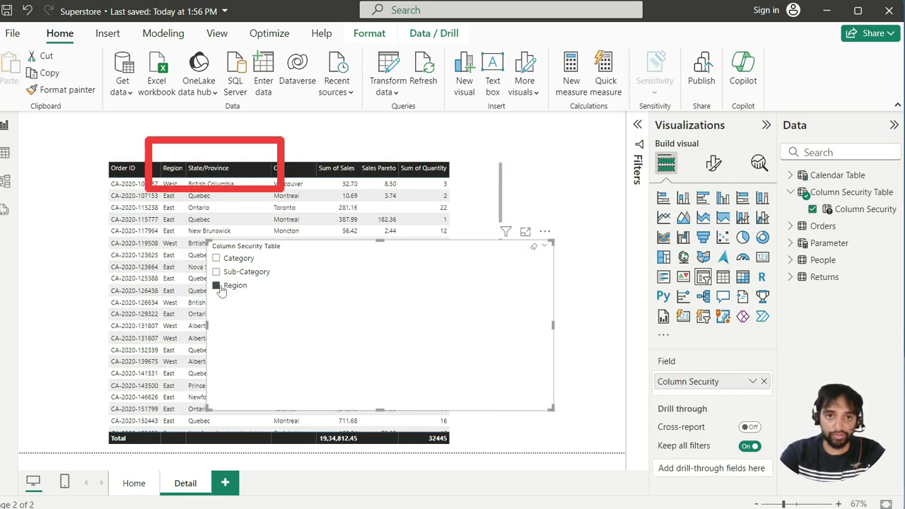
left_click(218, 286)
left_click(219, 273)
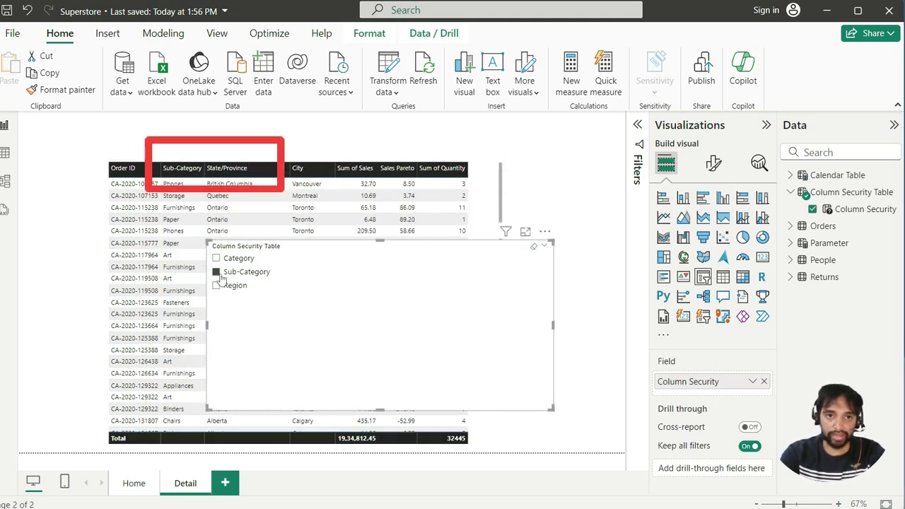
left_click(219, 276)
left_click(219, 258)
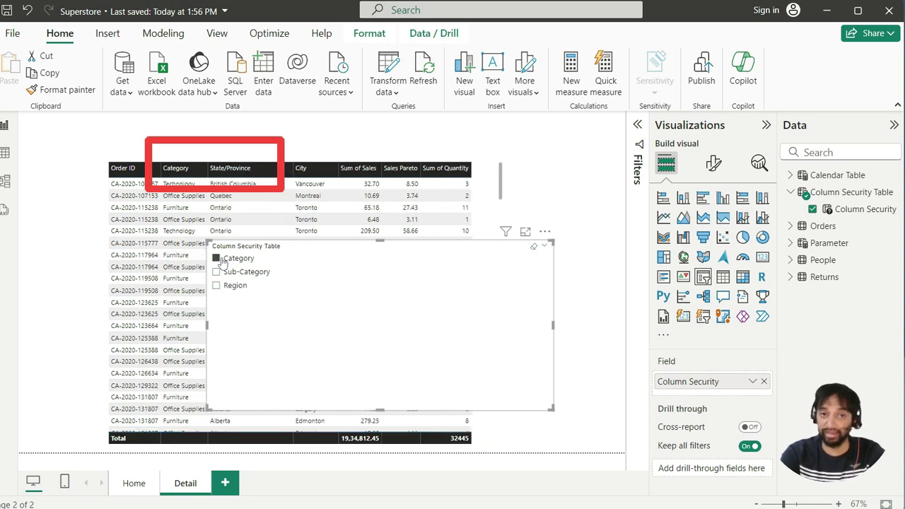
left_click(217, 259)
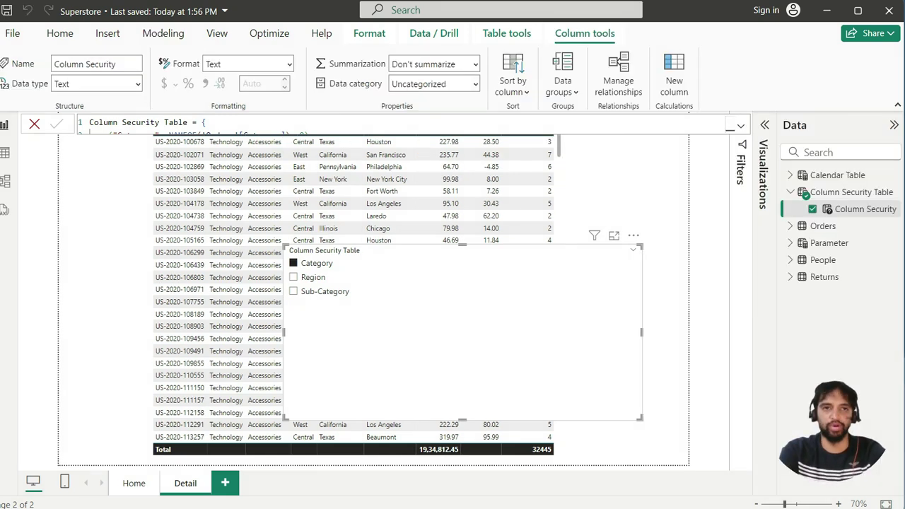
left_click(176, 39)
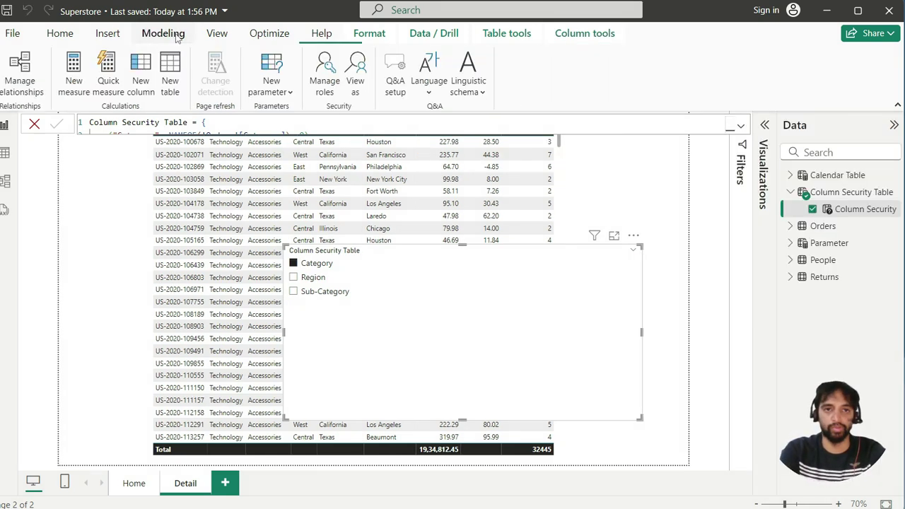
- In Manage security roles, add a new role named Region
left_click(328, 72)
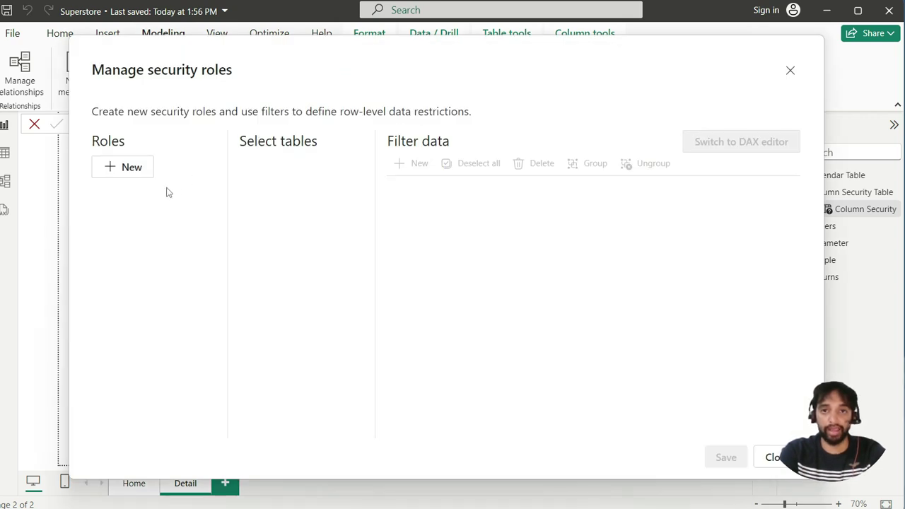
left_click(129, 178)
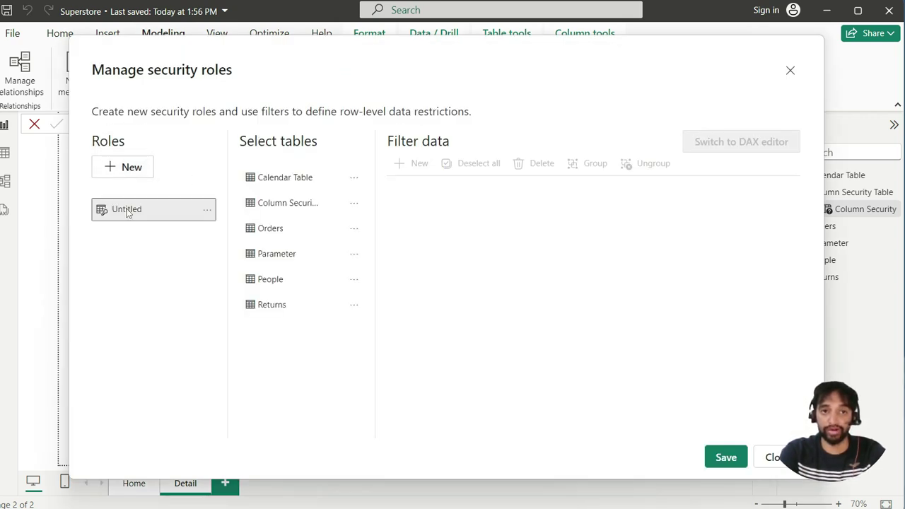
double_click(131, 215)
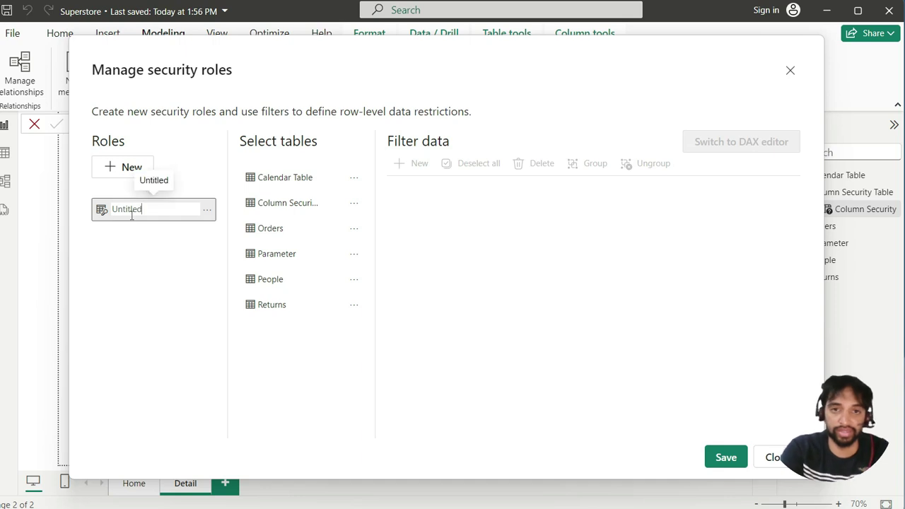
key("BackSpace")
key("BackSpace")
key("BackSpace")
key("BackSpace")
key("BackSpace")
key("BackSpace")
key("BackSpace")
key("BackSpace")
key("Caps_Lock")
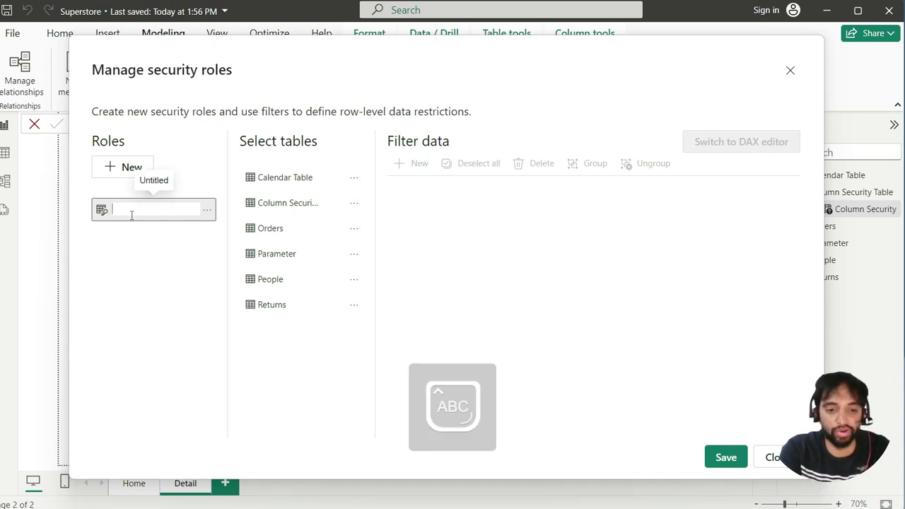
type("R")
key("Caps_Lock")
type("egion")
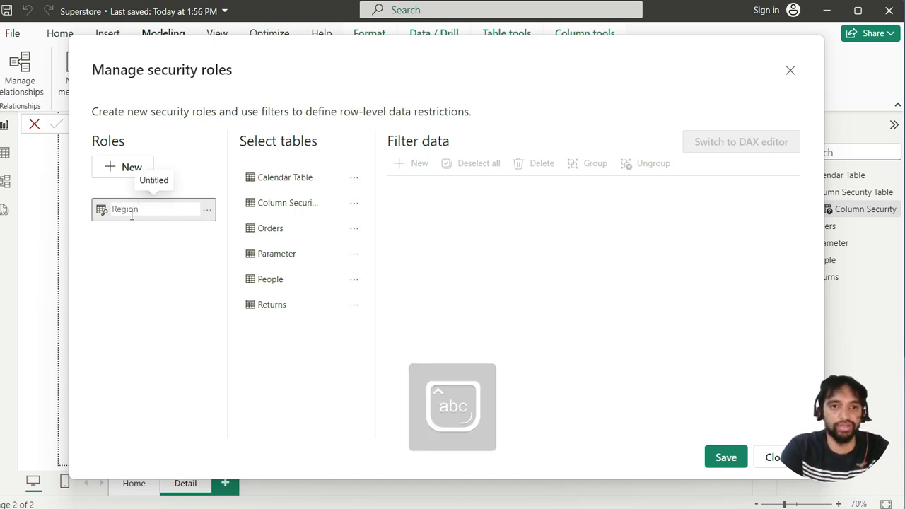
key("Return")
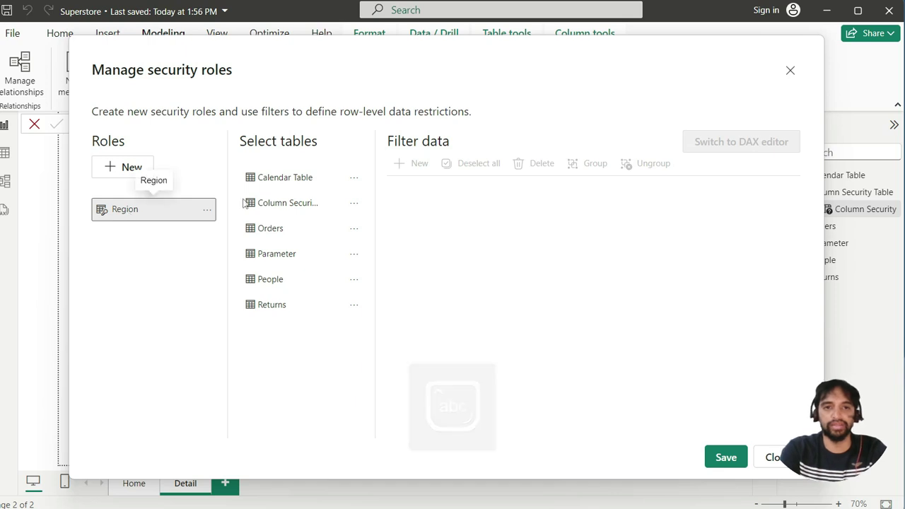
- Filter Column Security Table with 'Column Security Table'[Column Security]=="Region" in the DAX editor and save
left_click(290, 206)
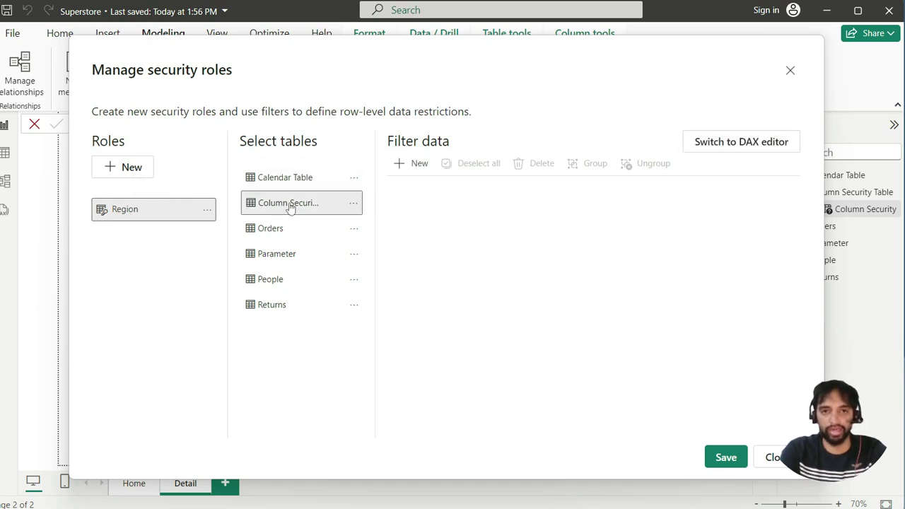
left_click(742, 148)
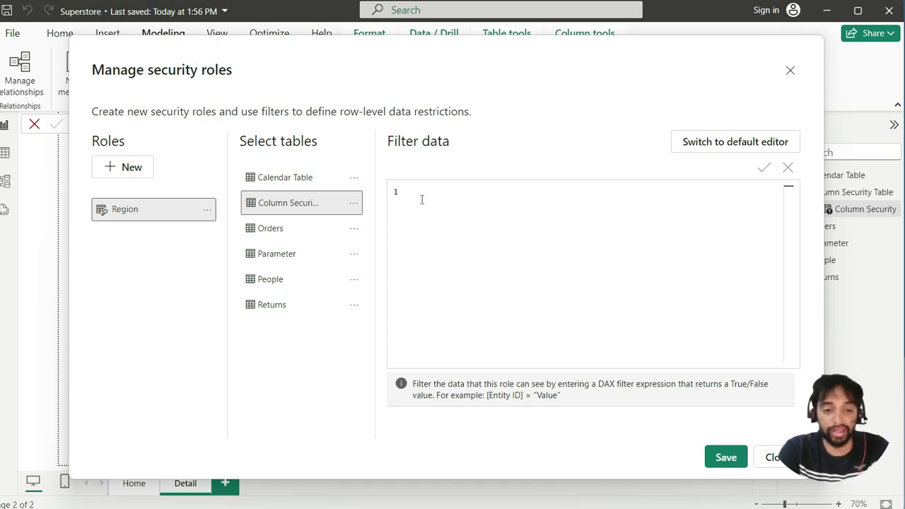
left_click(421, 200)
type("security")
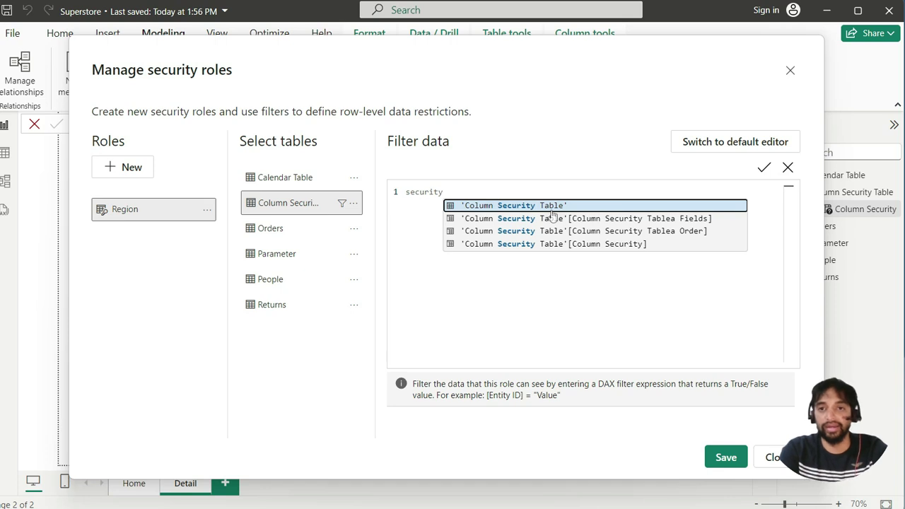
left_click(545, 243)
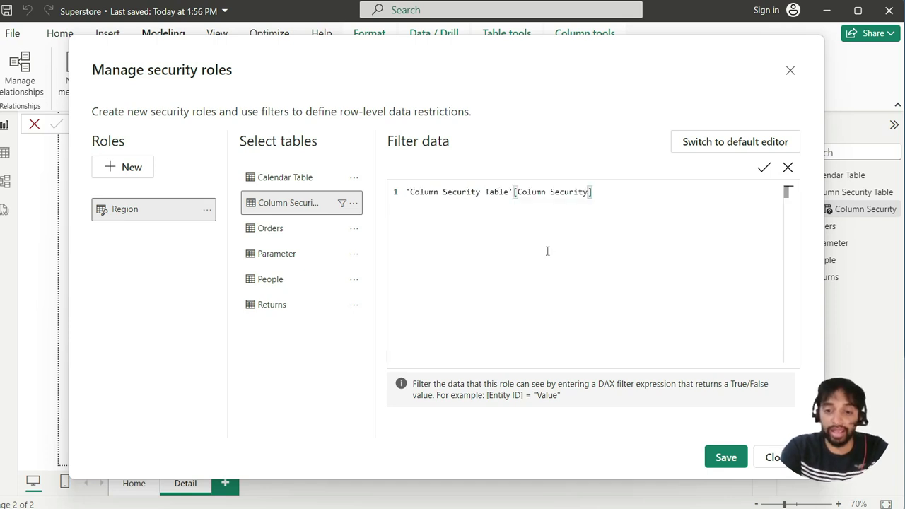
type("=")
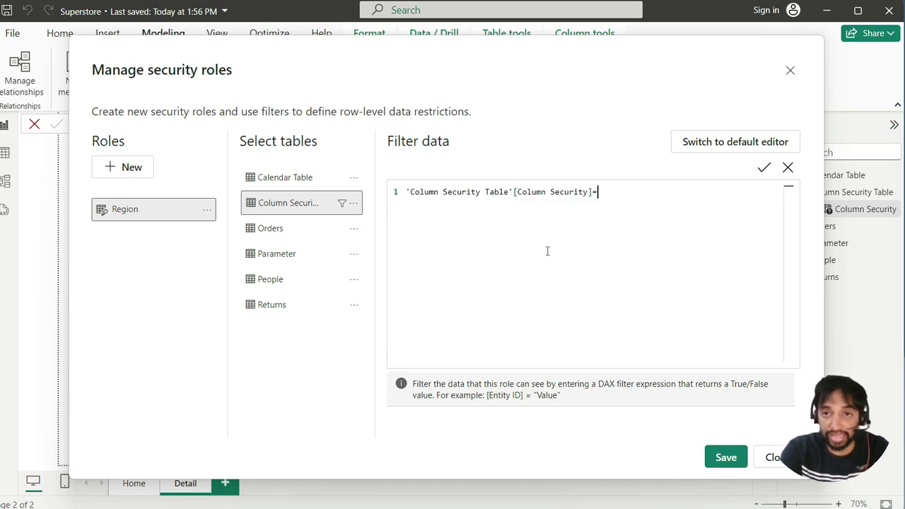
type("=")
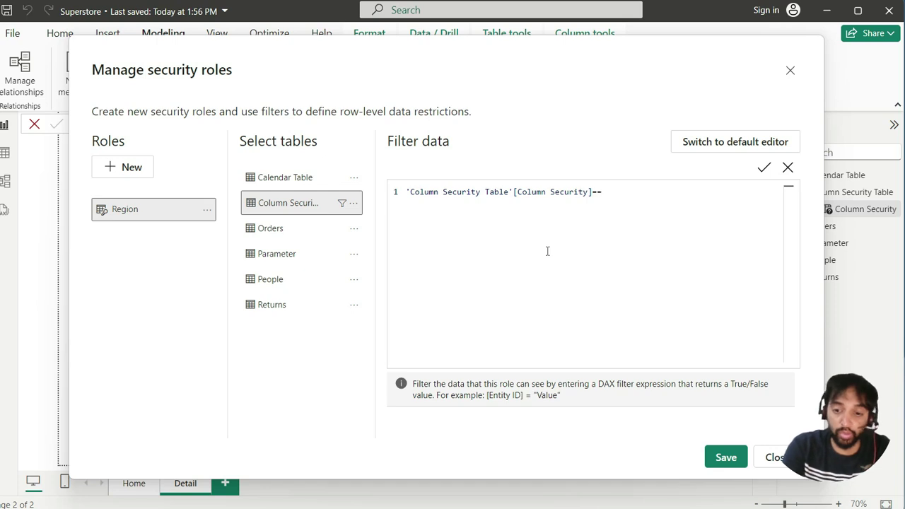
type("\"\"")
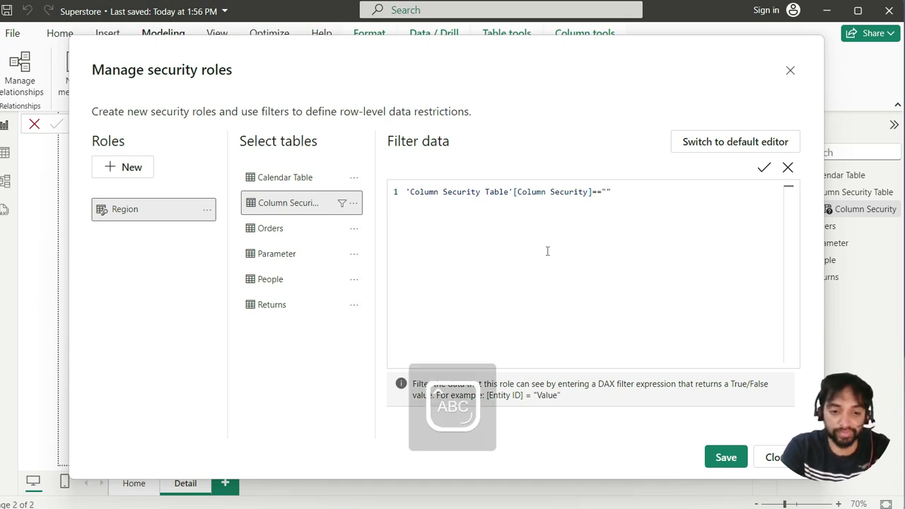
type("Region")
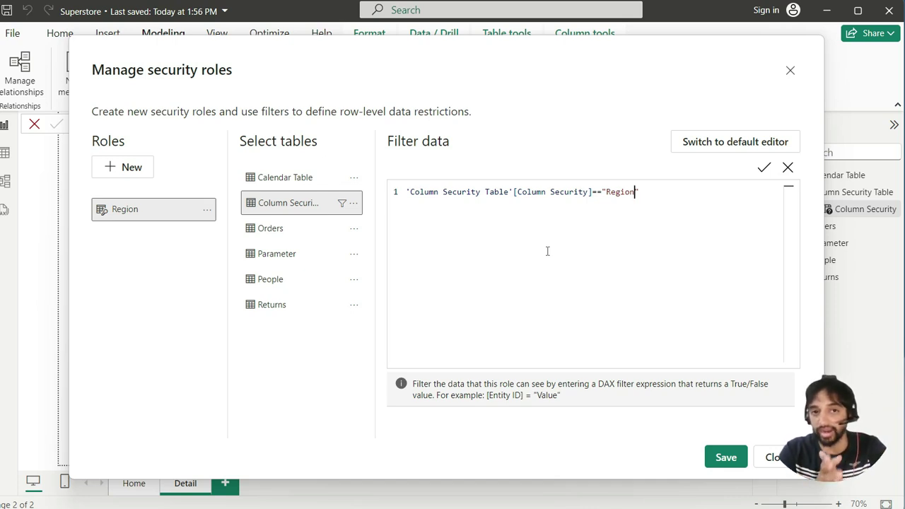
left_click(734, 466)
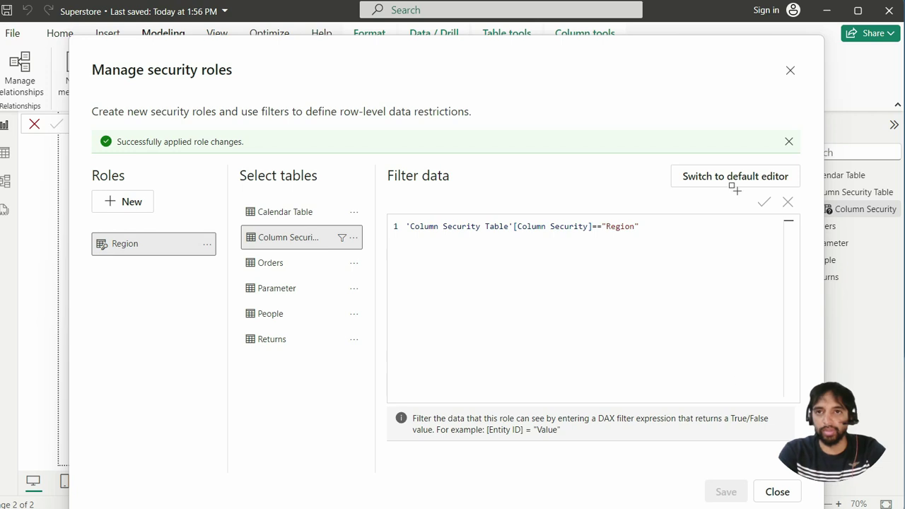
- Close the roles dialog and clear Category from the Column Security slicer
left_click(777, 492)
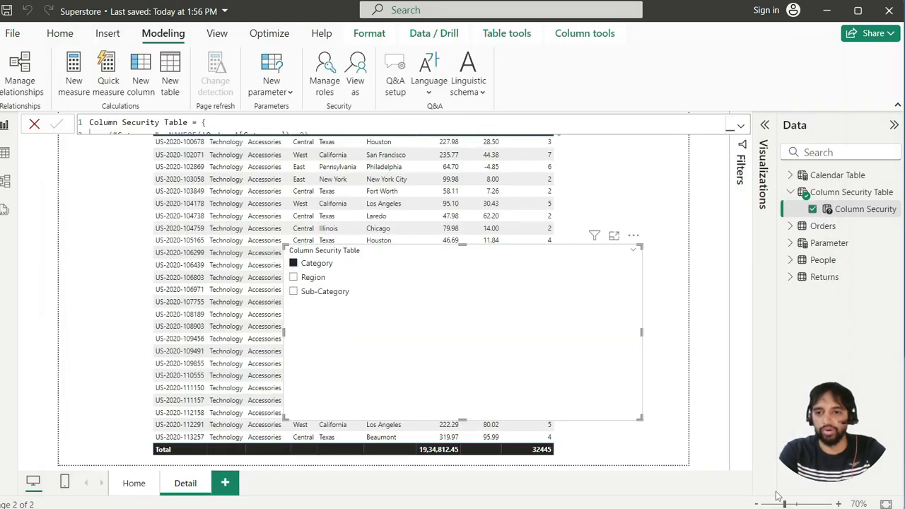
left_click(351, 79)
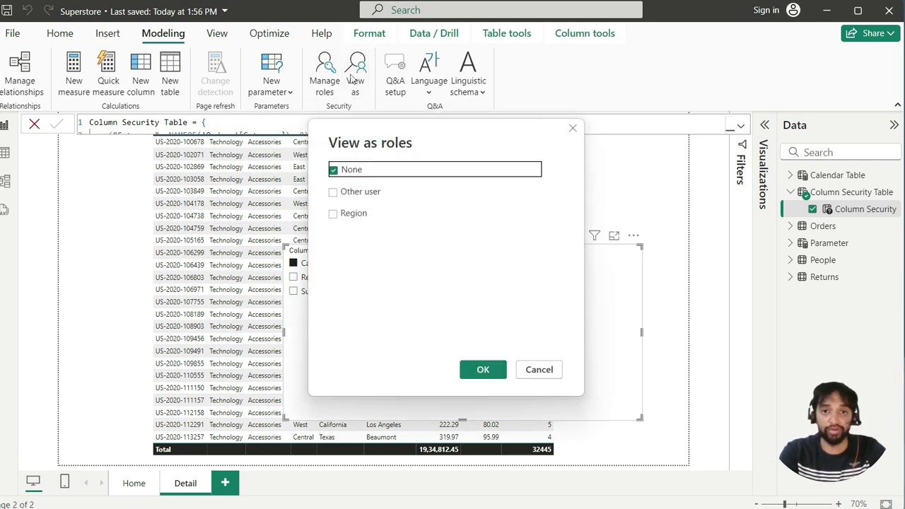
left_click(333, 214)
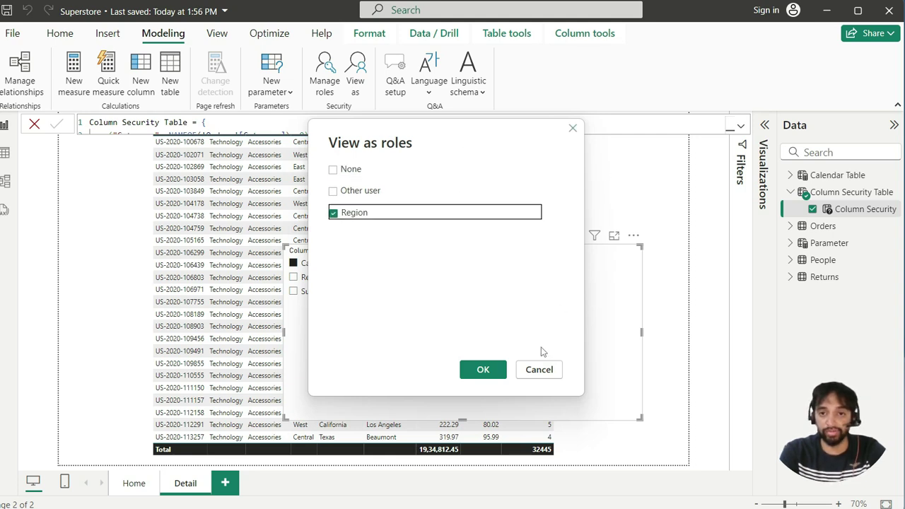
left_click(545, 370)
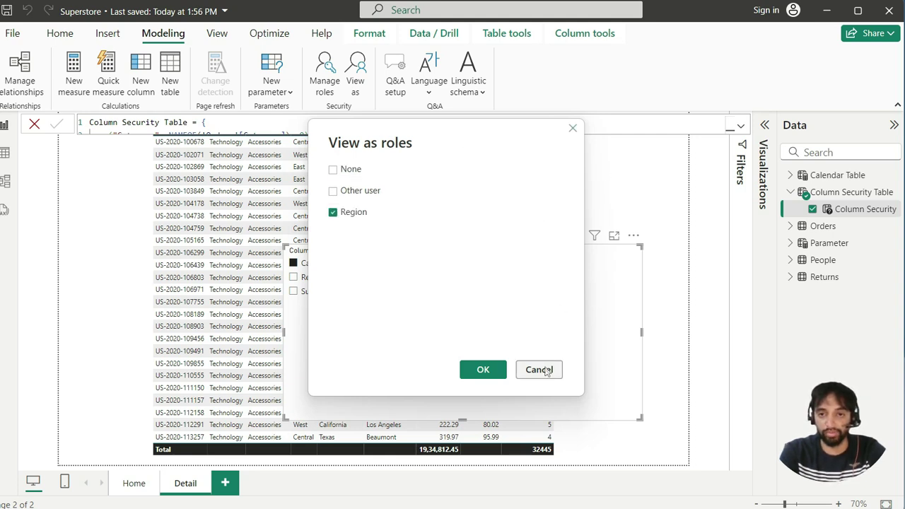
left_click(294, 263)
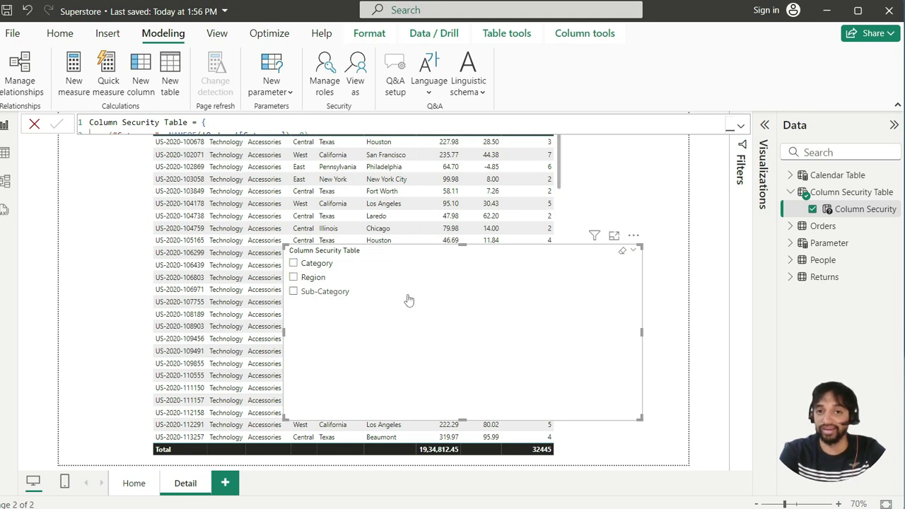
- View the report as the Region role, check the table, then stop viewing
left_click(353, 77)
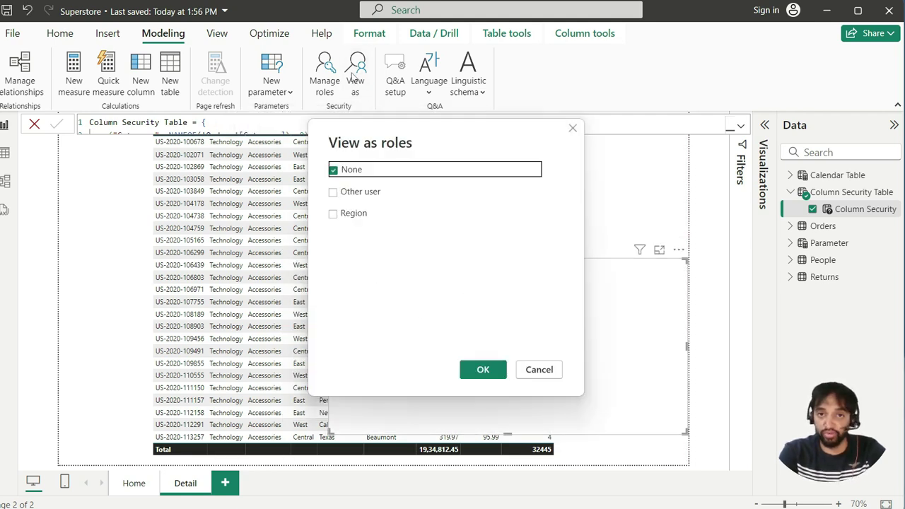
left_click(333, 213)
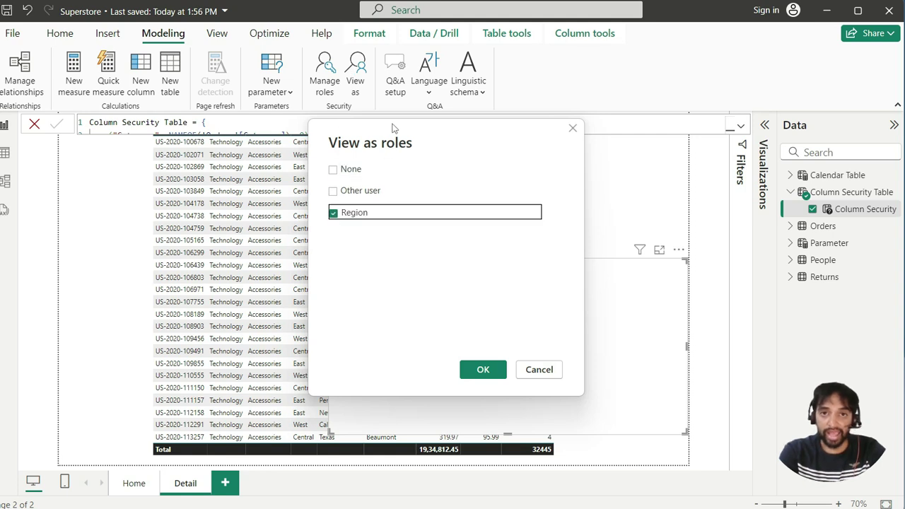
mouse_move(393, 128)
left_mouse_down()
mouse_move(520, 147)
mouse_move(597, 180)
left_mouse_up()
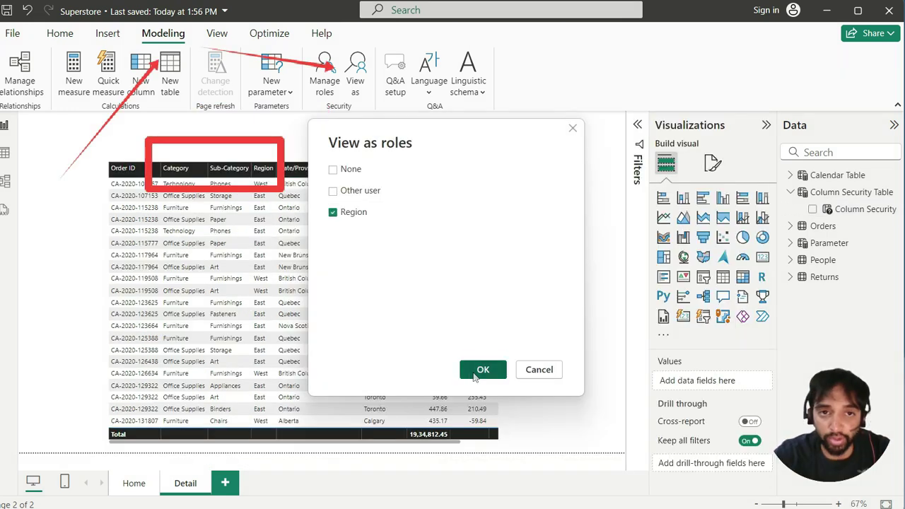
left_click(481, 370)
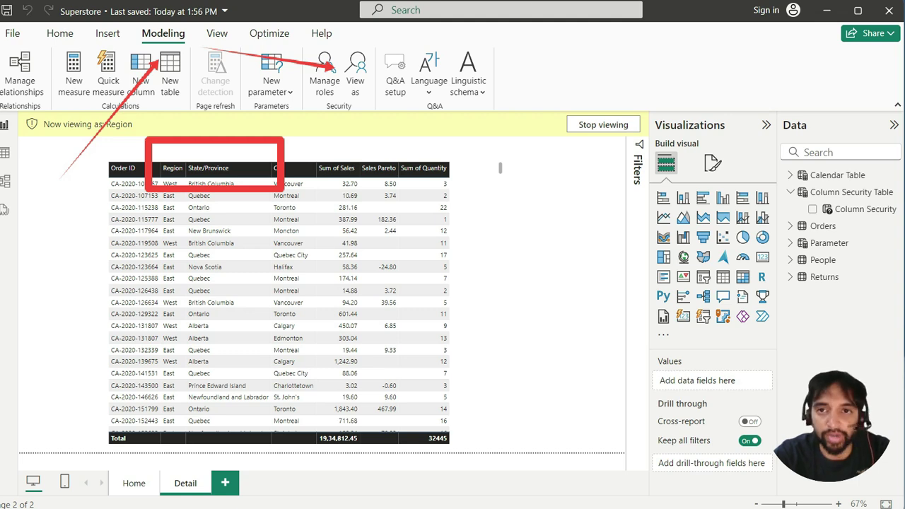
left_click(592, 127)
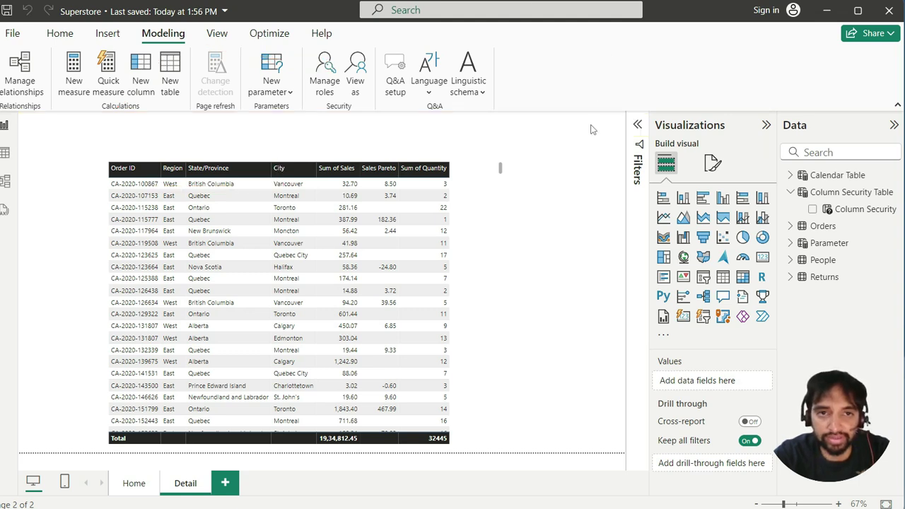
- In Manage security roles, add a new role named Category
left_click(328, 71)
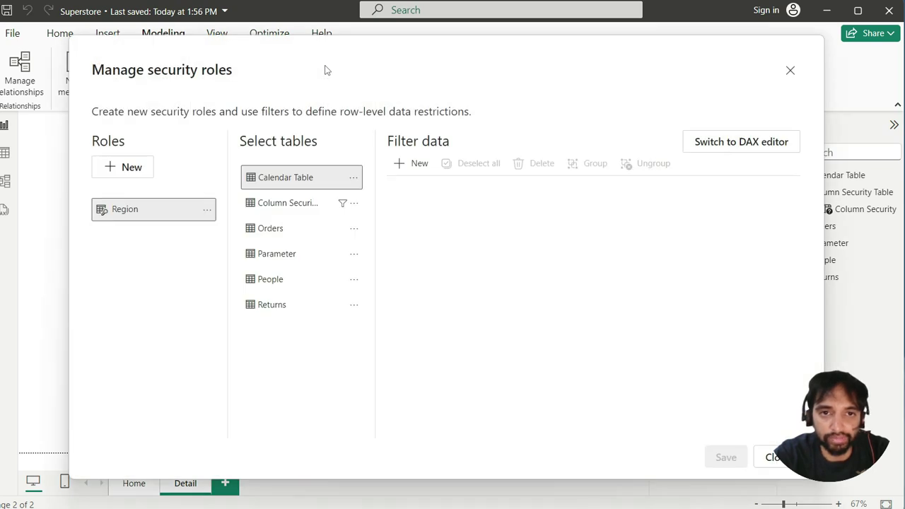
left_click(135, 174)
left_click(130, 237)
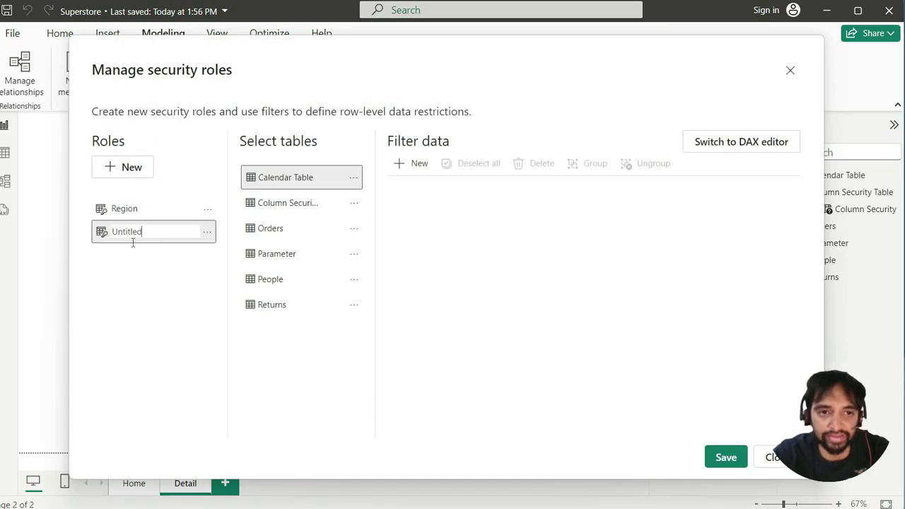
type("Catego")
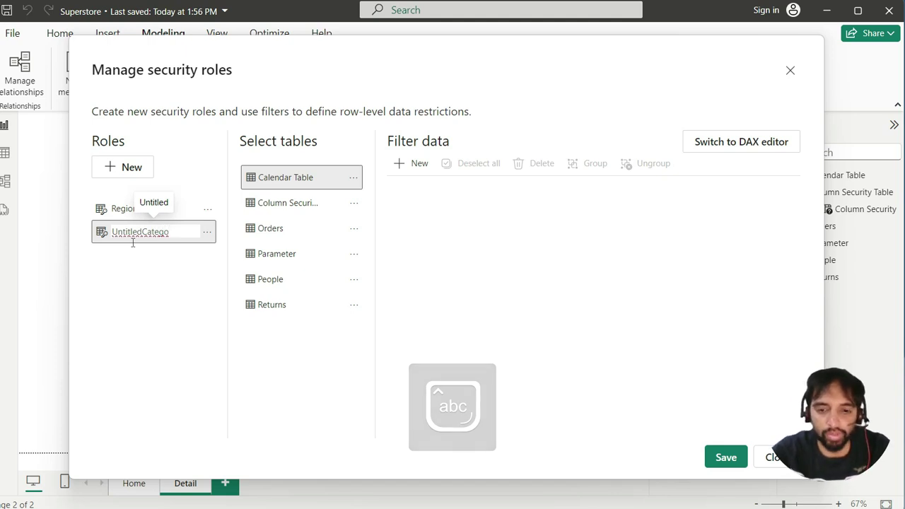
key("BackSpace")
key("BackSpace")
key("BackSpace")
key("BackSpace")
key("BackSpace")
key("BackSpace")
key("BackSpace")
key("BackSpace")
key("BackSpace")
key("BackSpace")
key("BackSpace")
key("BackSpace")
key("BackSpace")
key("BackSpace")
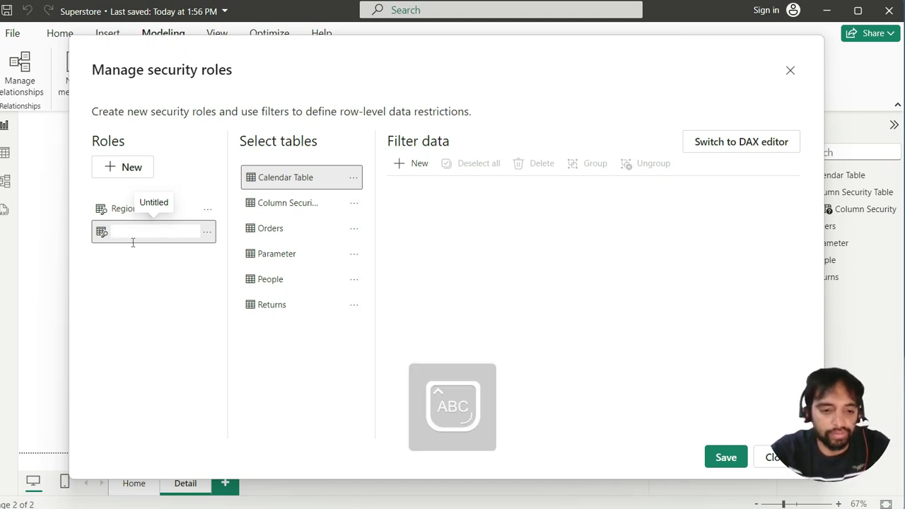
type("Category")
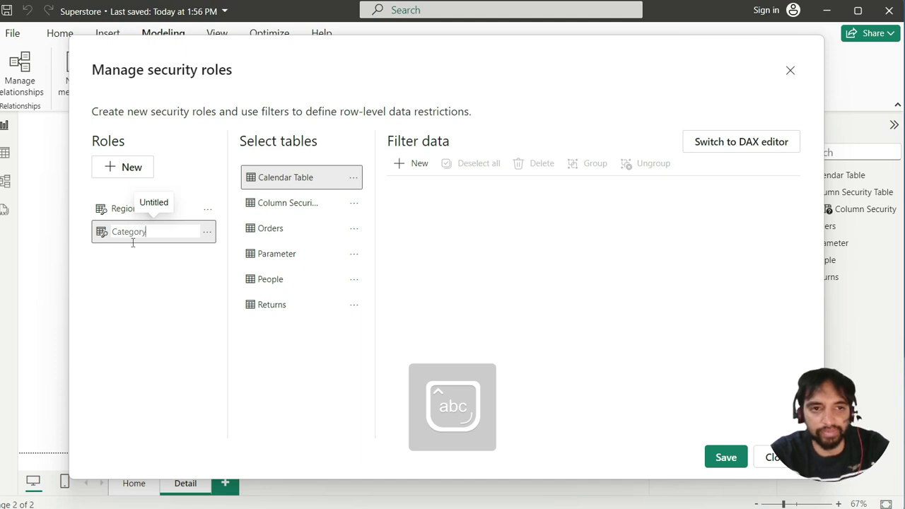
key("Return")
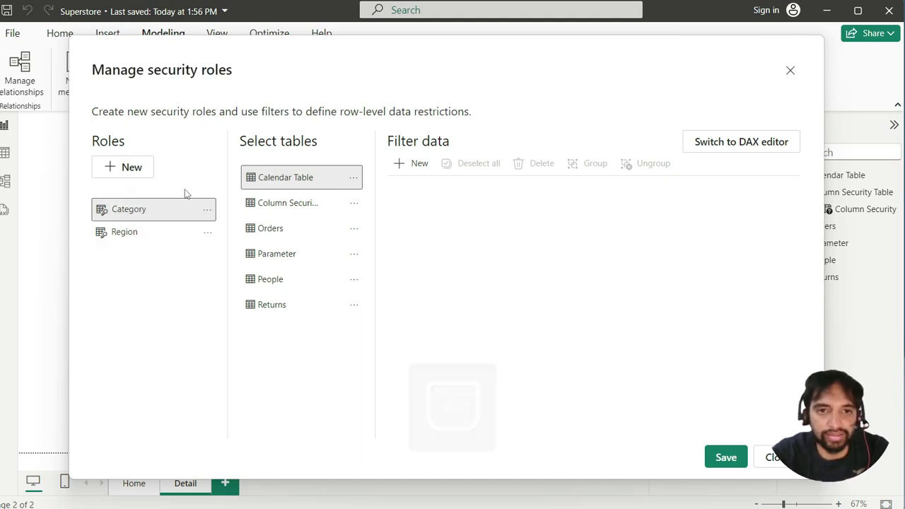
- Filter Column Security Table with 'Column Security Table'[Column Security]=="Category" in DAX and save
left_click(287, 203)
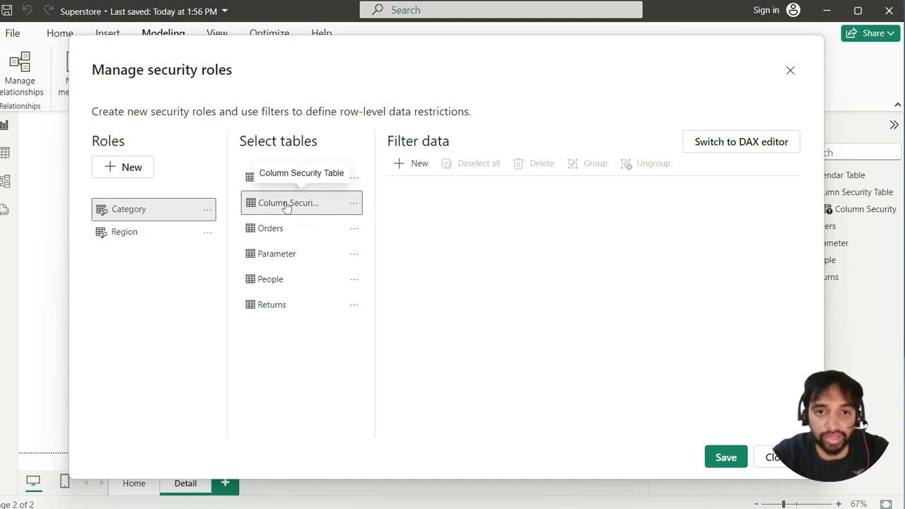
left_click(753, 150)
left_click(441, 193)
type("sec")
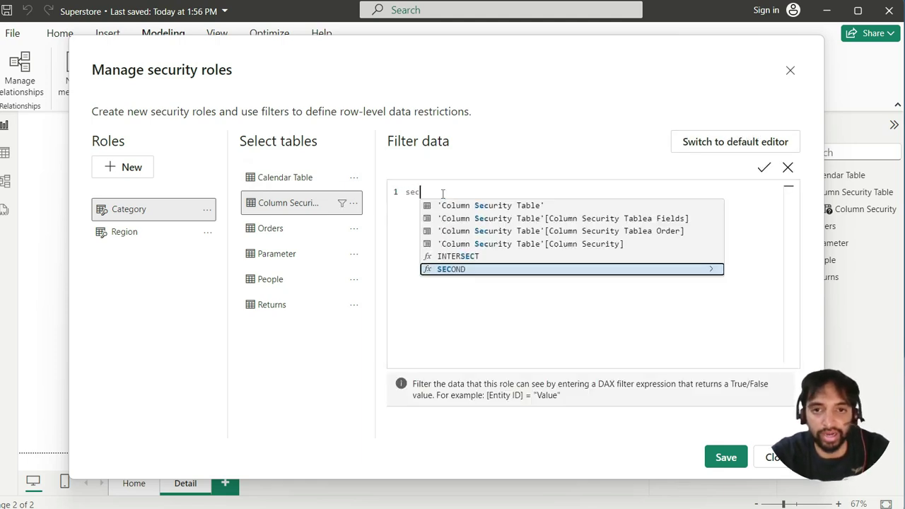
left_click(491, 244)
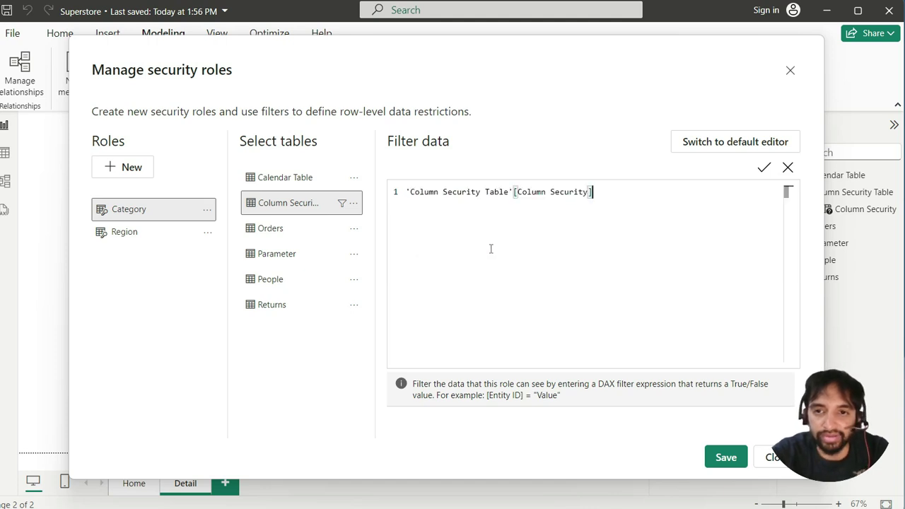
type("==")
type("\"\"")
type("Catego")
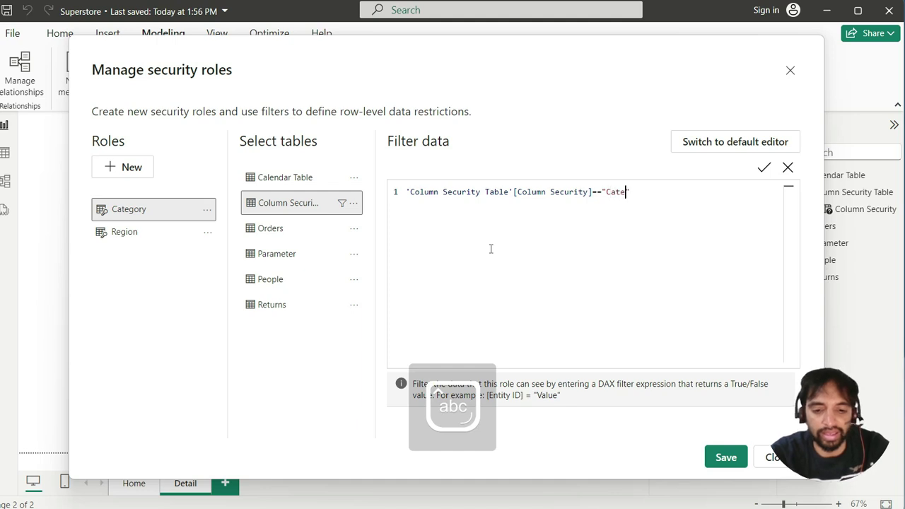
type("ry")
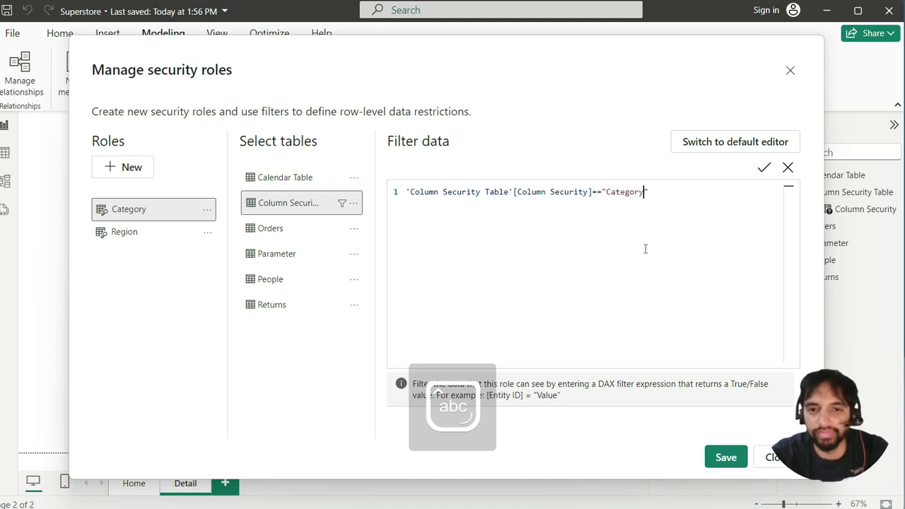
left_click(725, 456)
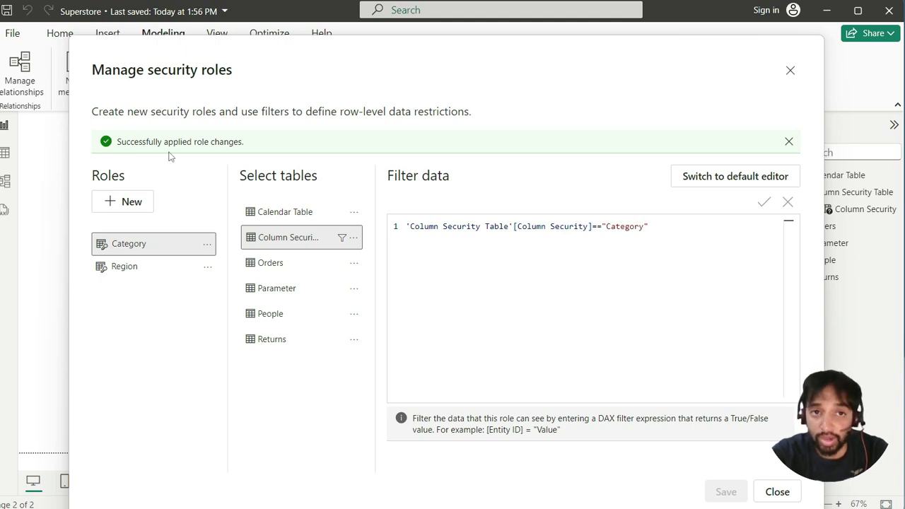
- Close the security roles manager and preview the report as the Category role
left_click(776, 491)
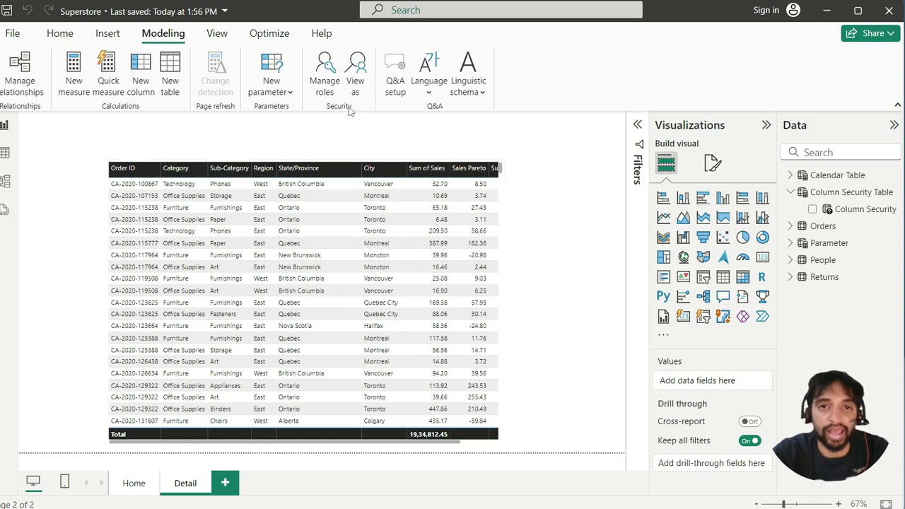
left_click(357, 70)
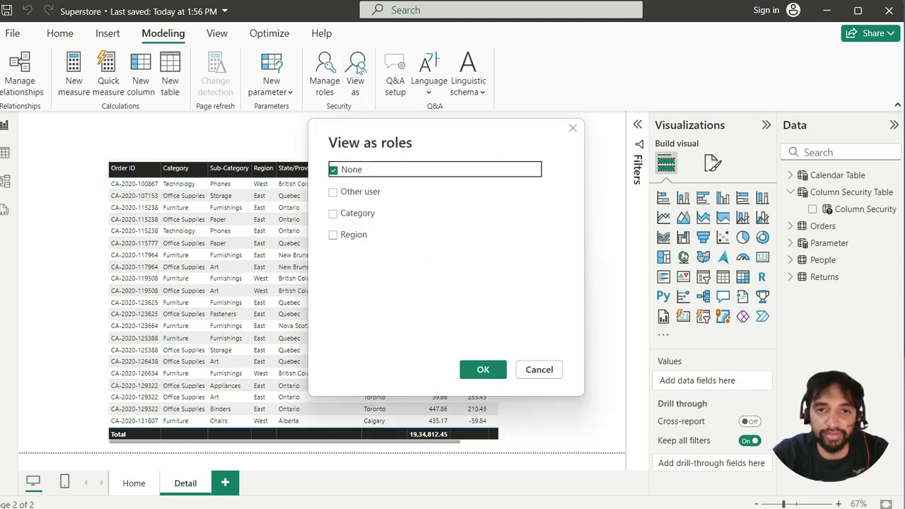
left_click(333, 214)
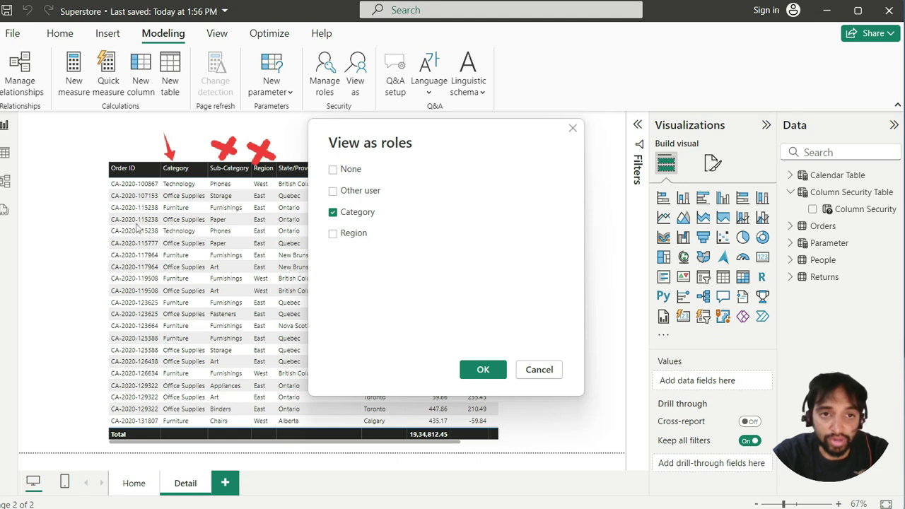
left_click(478, 374)
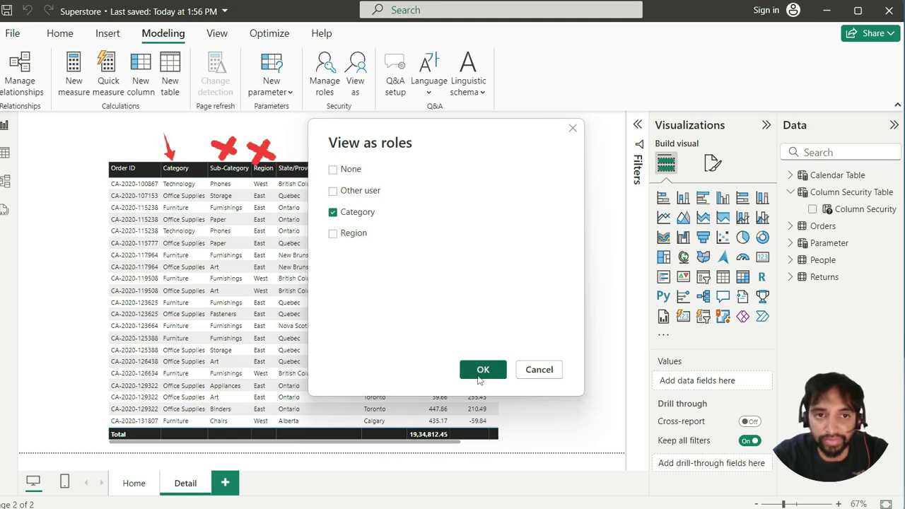